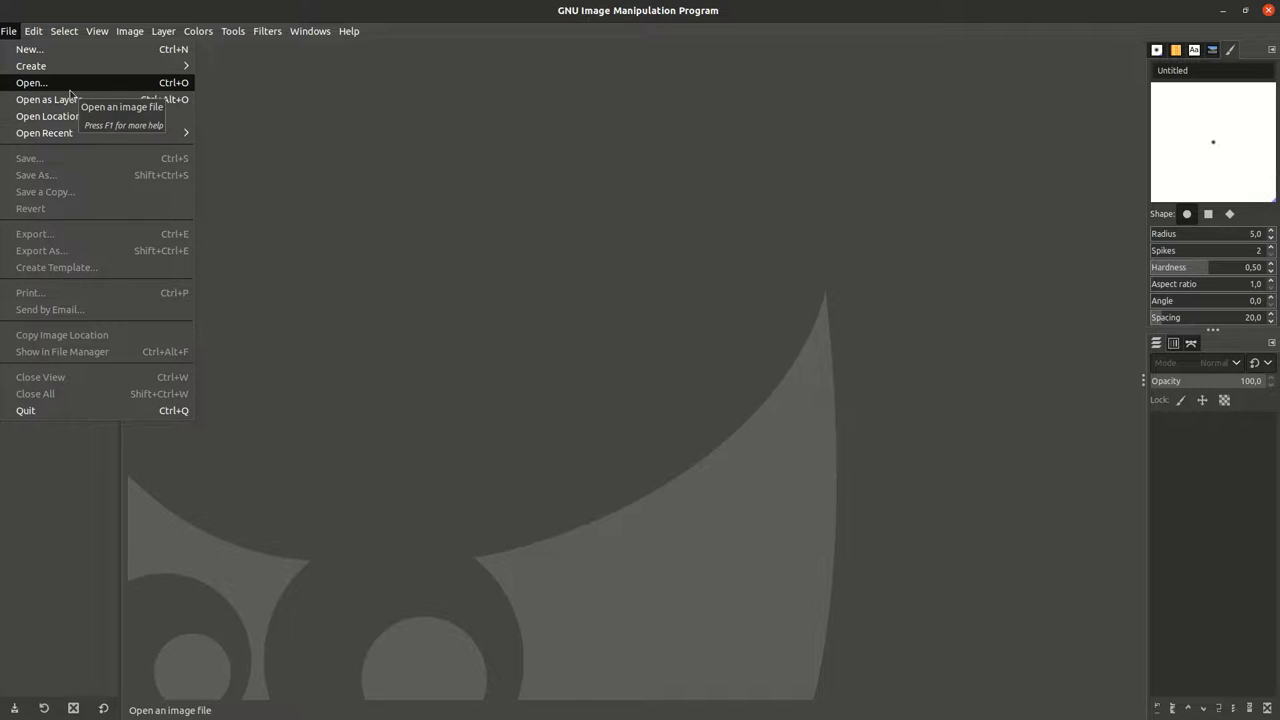
- Open original_image.jpeg and convert it to RGB
click(89, 88)
double_click(290, 104)
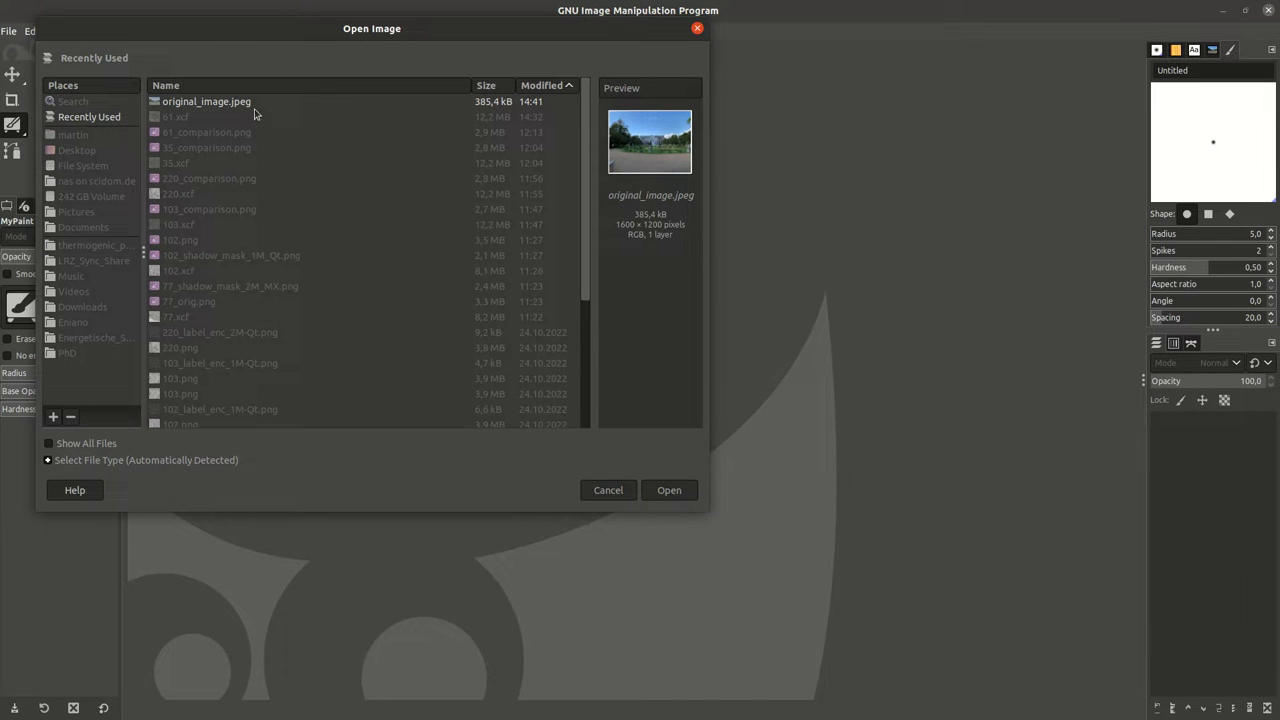
click(757, 457)
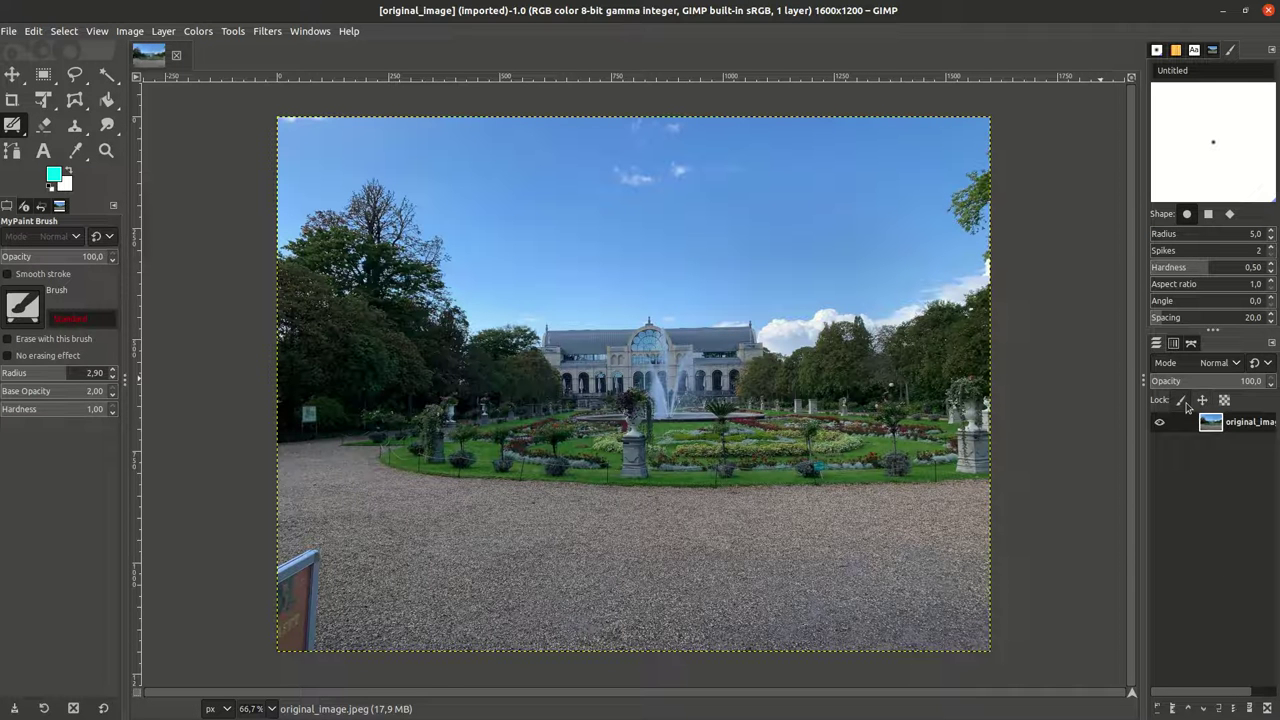
- Lock the pixels and the position and size of the original_image layer
click(1181, 402)
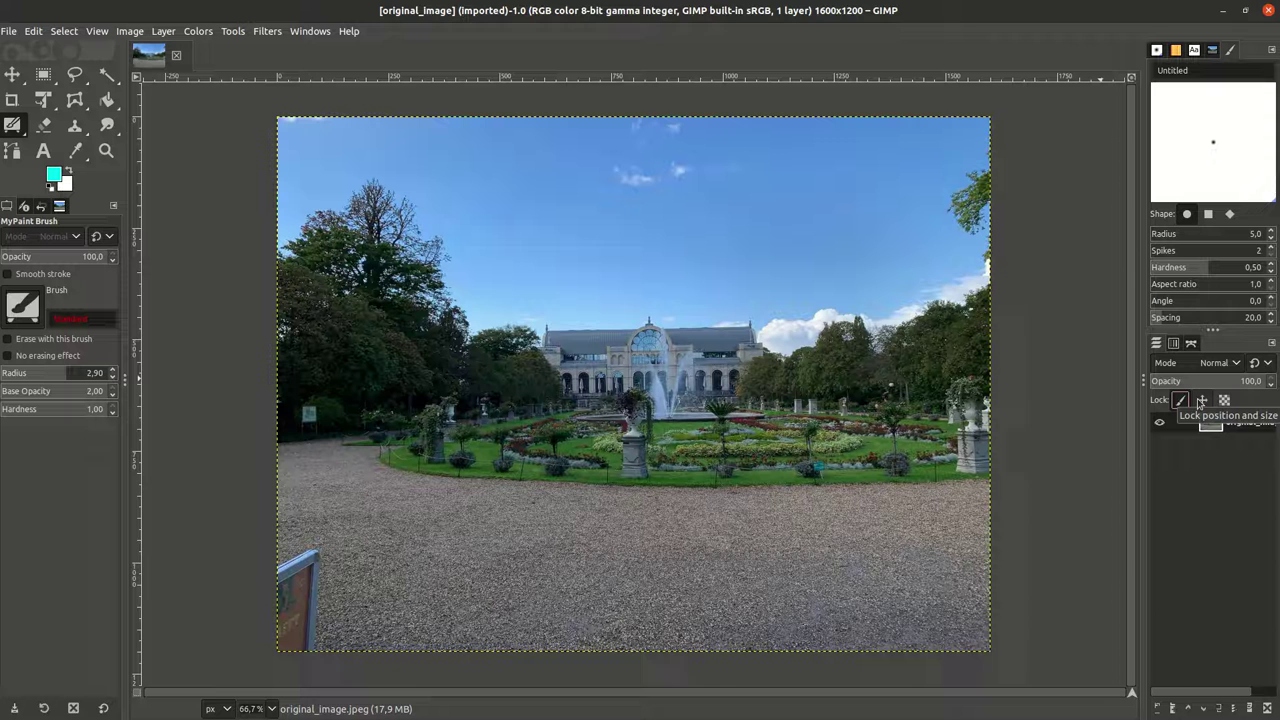
click(1204, 401)
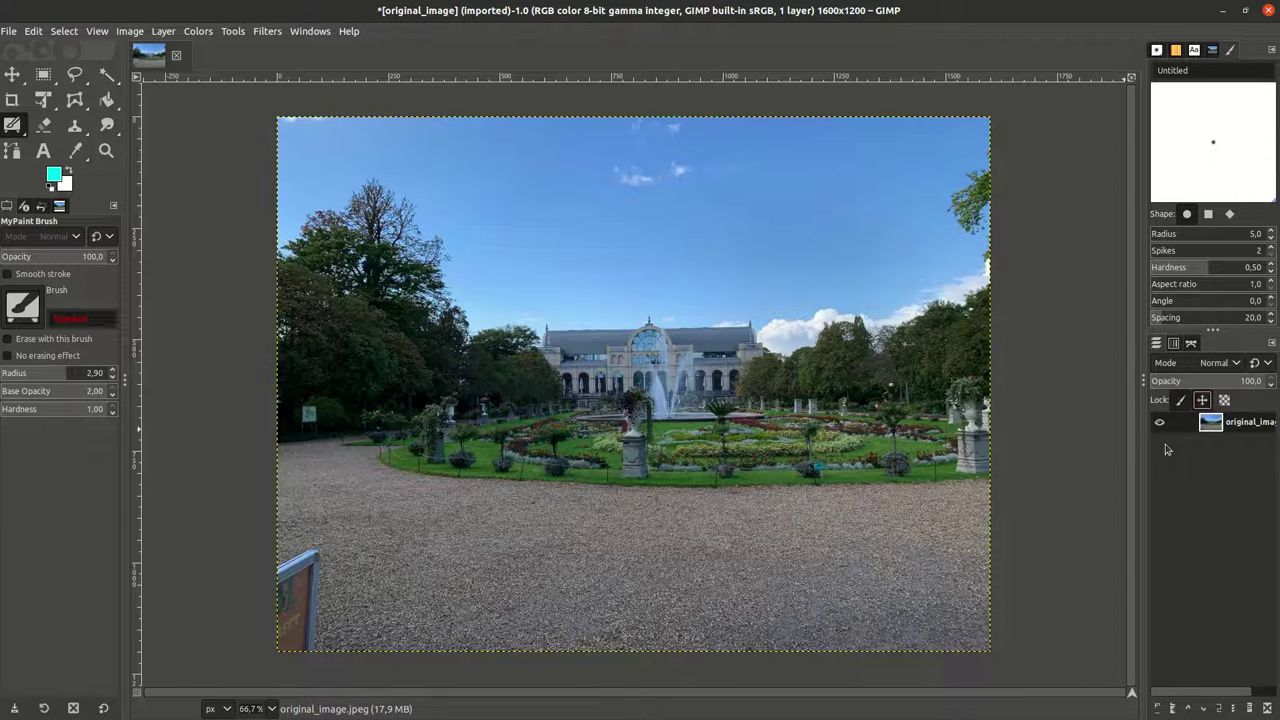
- Add a transparent layer named Foreground_Mask with Lock position and size checked
click(1173, 709)
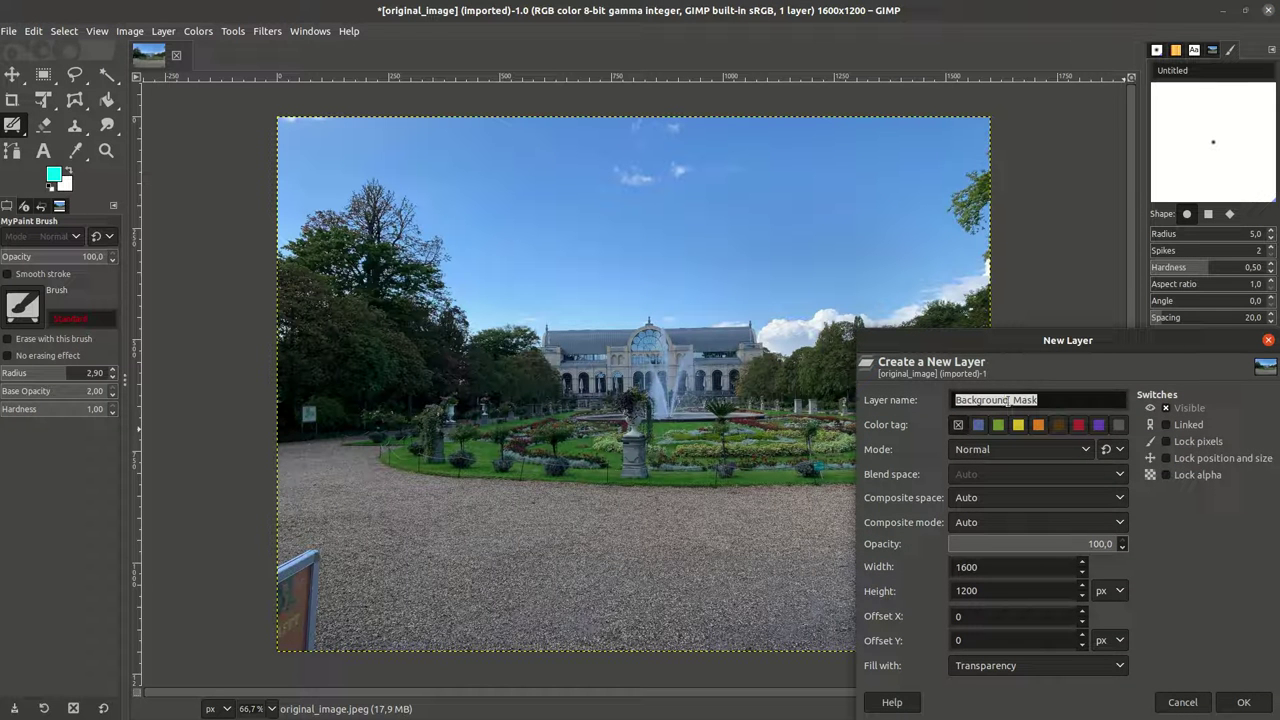
drag(1011, 400, 914, 396)
text(Foregroun)
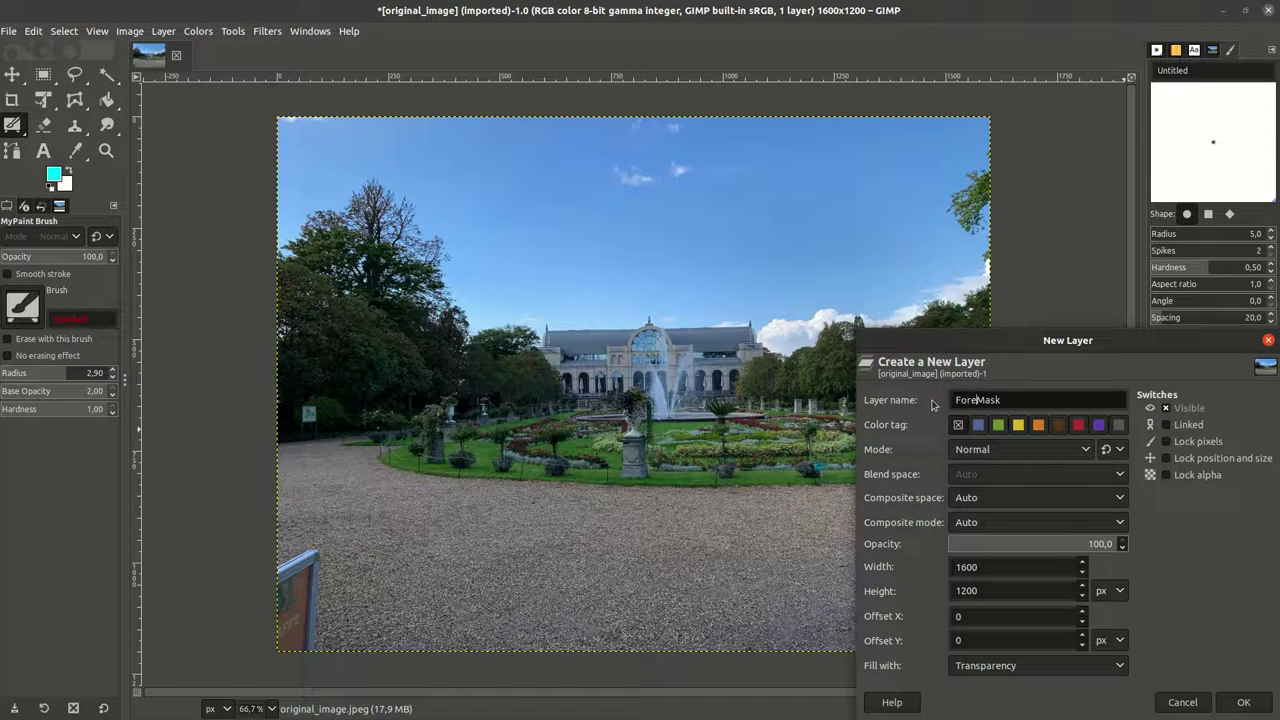
text(d_)
click(1166, 462)
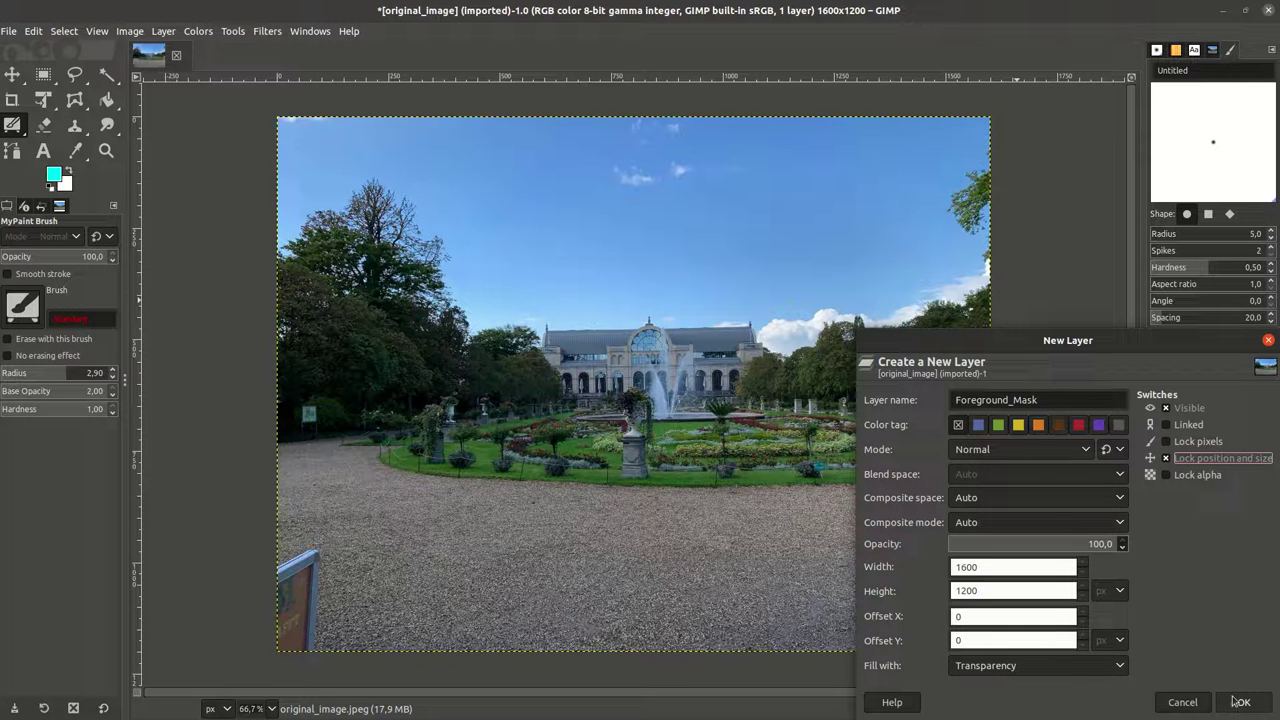
click(1241, 704)
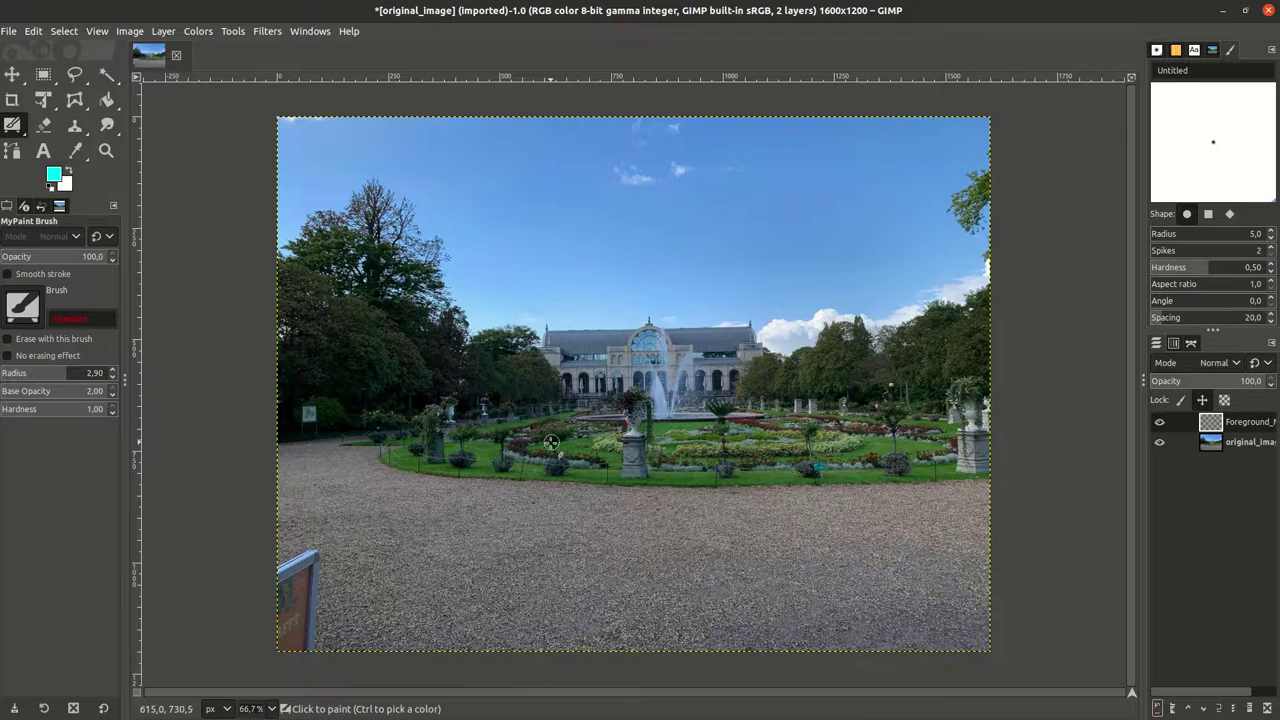
- Paint the flower urn and its pedestal cyan on the Foreground_Mask layer
drag(555, 446, 609, 402)
scroll(609, 402, down, 3)
scroll(609, 402, up, 6)
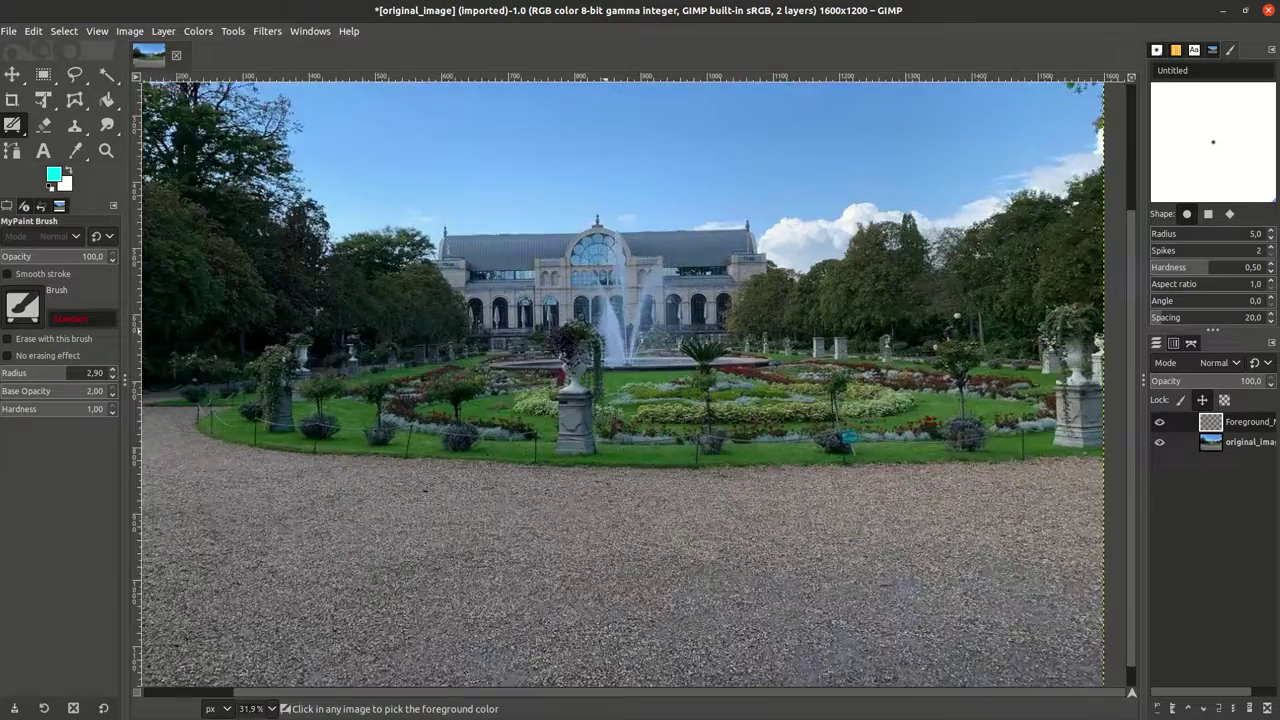
scroll(581, 365, up, 5)
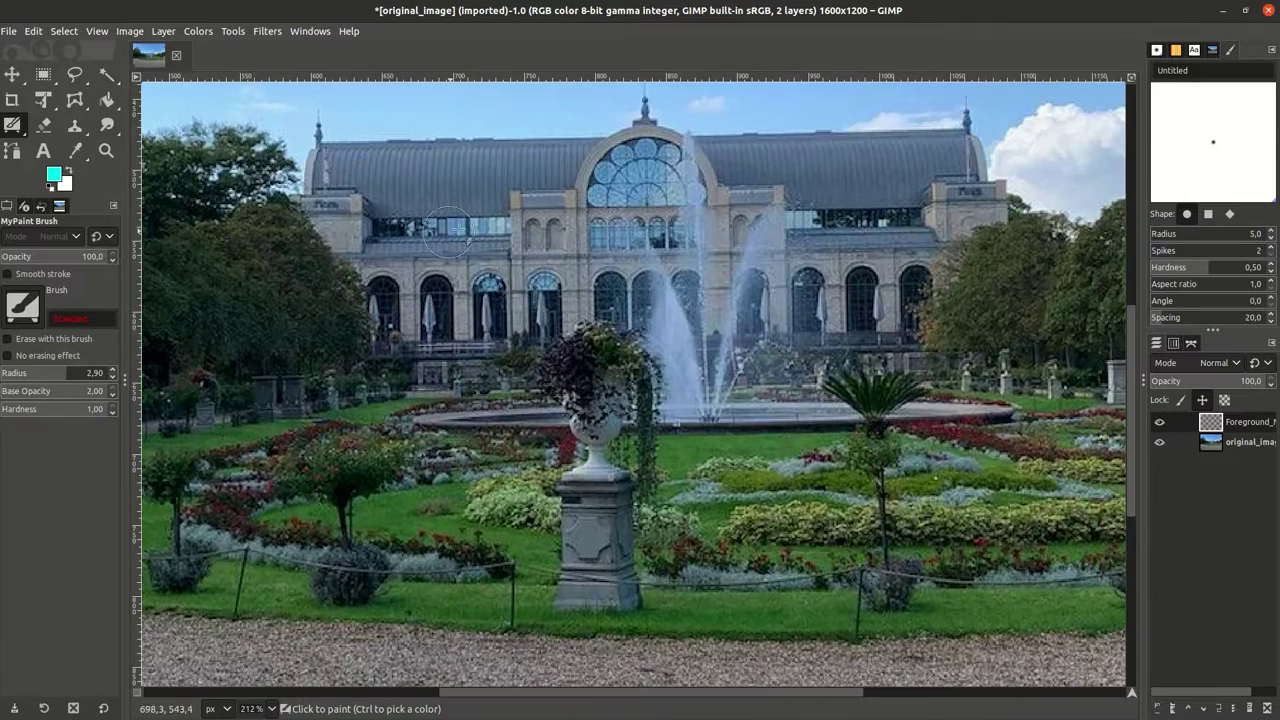
mouse_move(581, 365)
mouse_down()
mouse_move(597, 354)
mouse_move(571, 377)
mouse_move(594, 394)
mouse_move(572, 596)
mouse_move(630, 572)
mouse_move(608, 435)
mouse_up()
scroll(930, 262, right, 10)
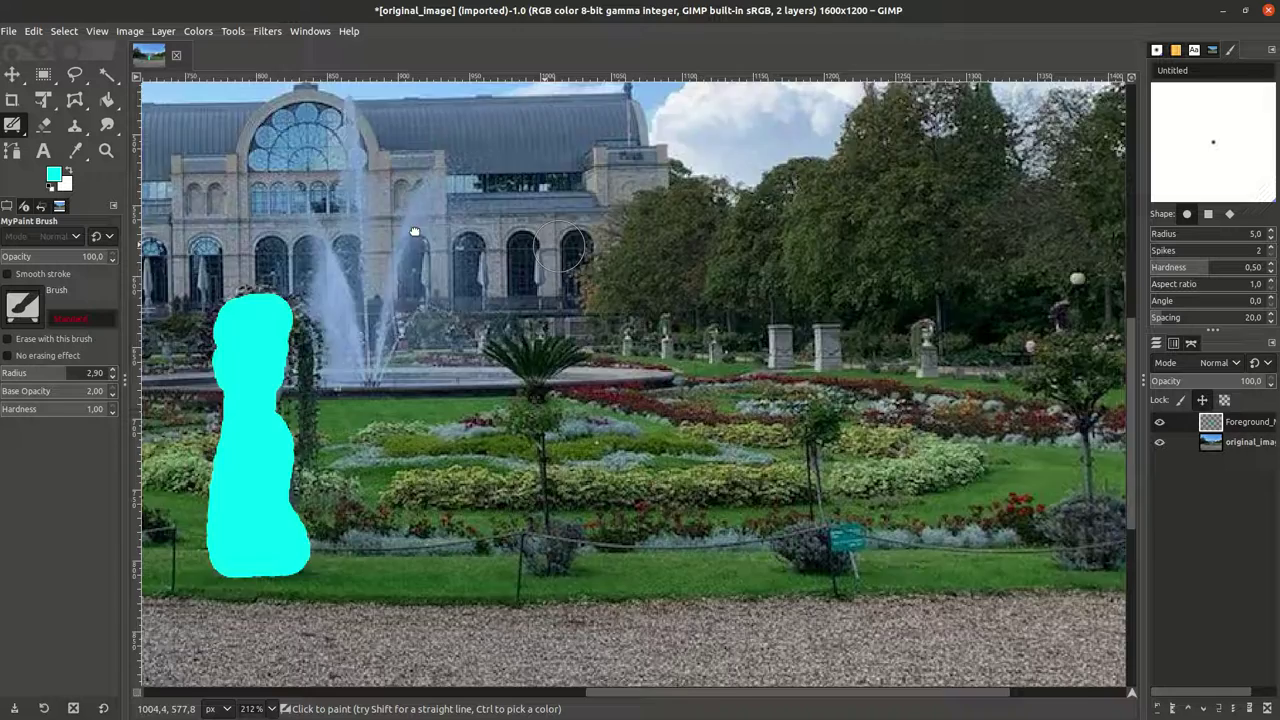
mouse_move(745, 280)
mouse_down()
mouse_move(698, 286)
mouse_move(734, 308)
mouse_move(738, 475)
mouse_move(766, 425)
mouse_move(781, 516)
mouse_move(744, 538)
mouse_move(714, 533)
mouse_move(703, 495)
mouse_move(712, 416)
mouse_move(744, 447)
mouse_move(740, 504)
mouse_move(694, 531)
mouse_up()
scroll(890, 380, left, 10)
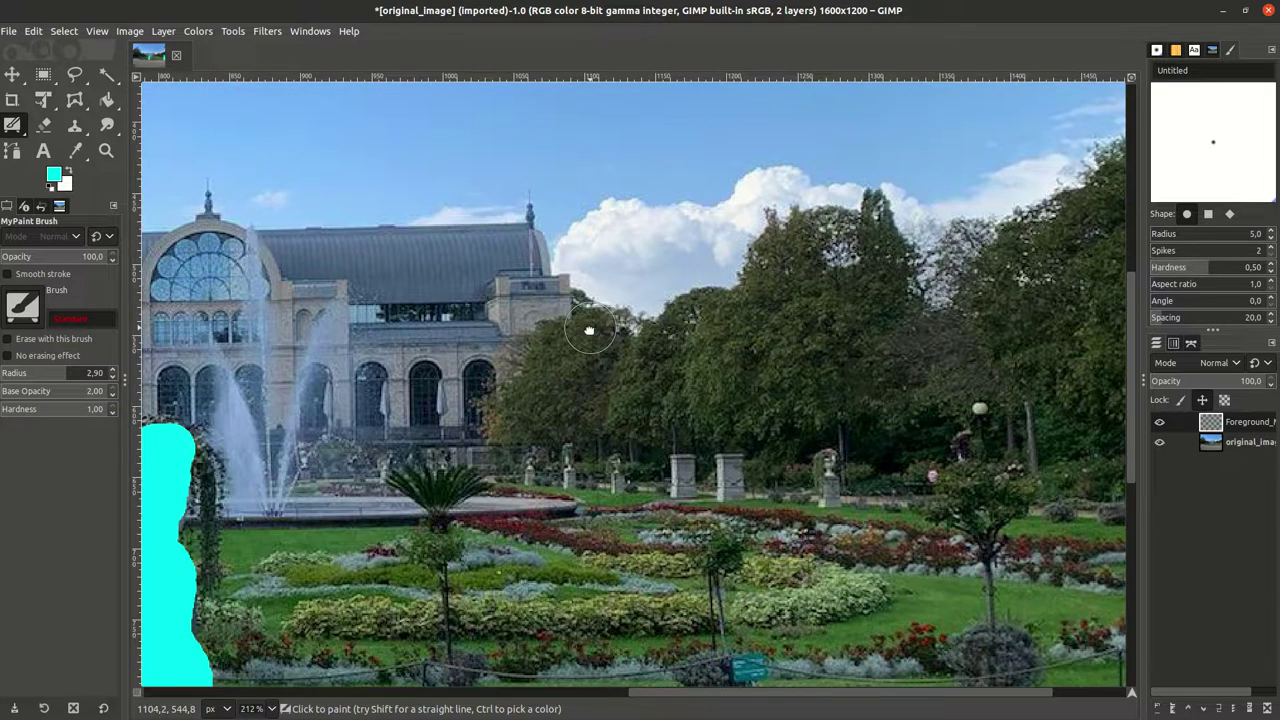
scroll(586, 329, up, 3)
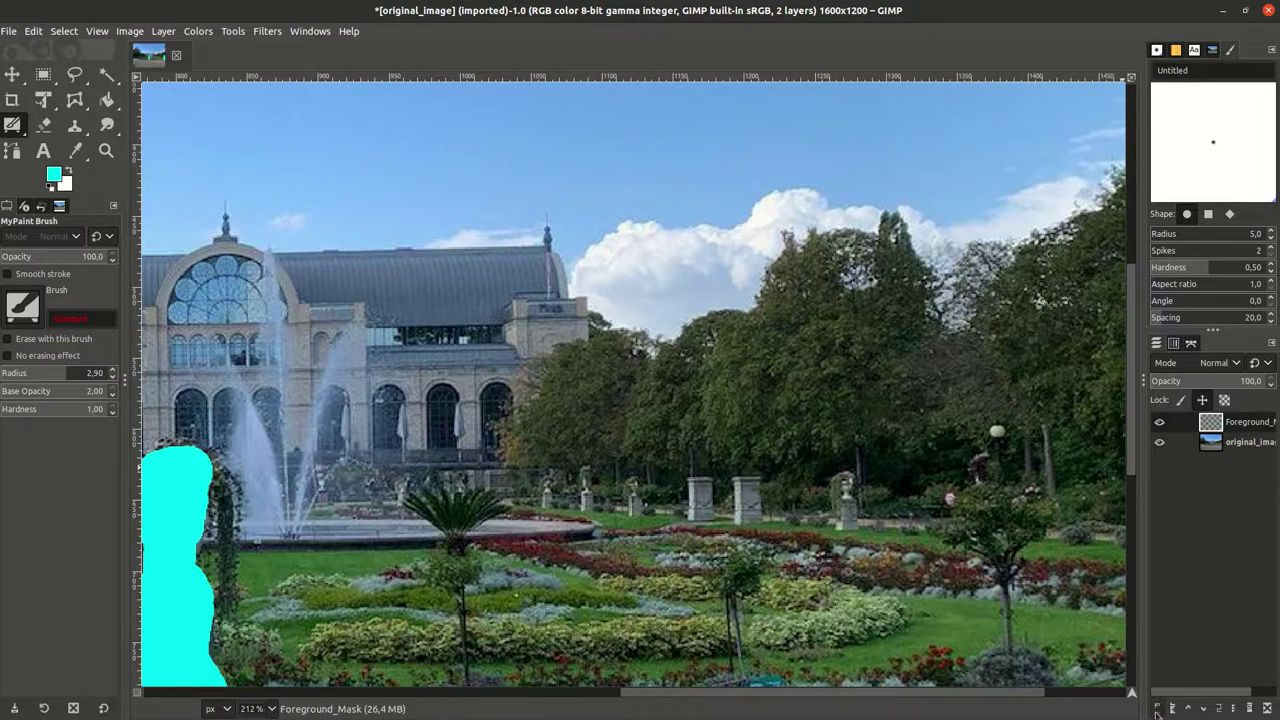
- Add a transparent layer named Background_Mask with Lock position and size checked
click(1157, 708)
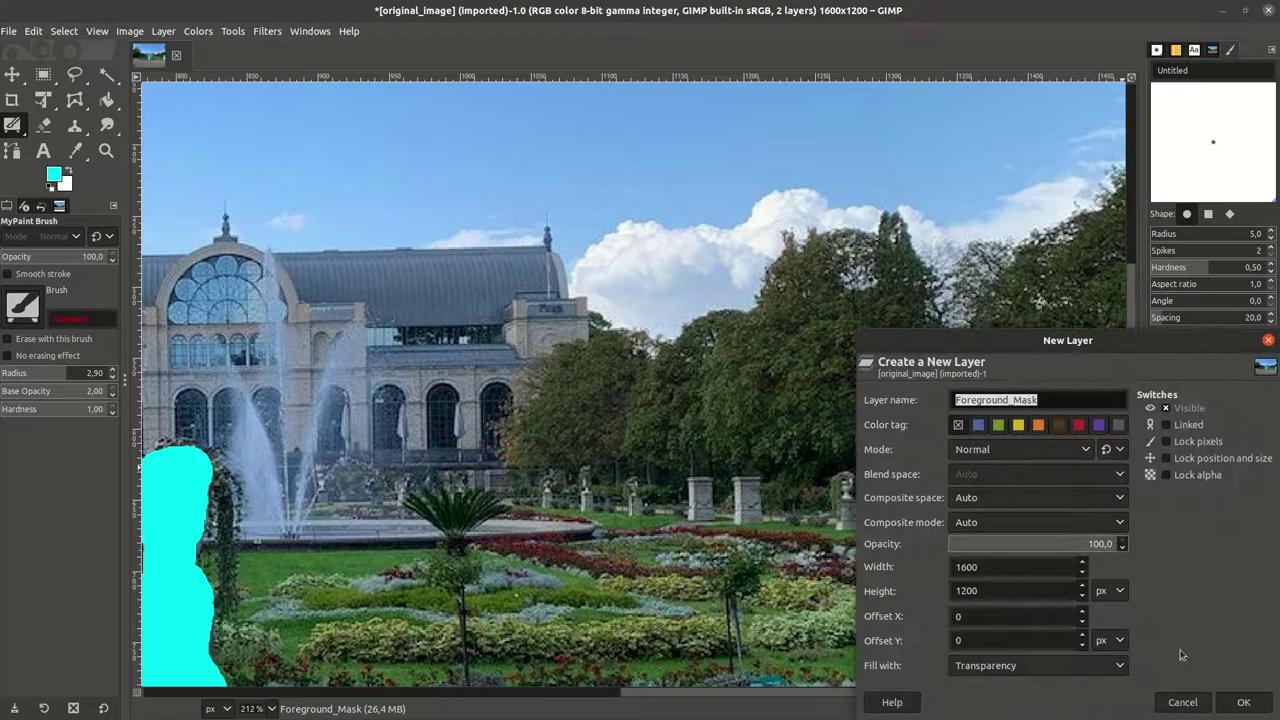
click(1002, 400)
drag(1008, 400, 882, 381)
text(Background)
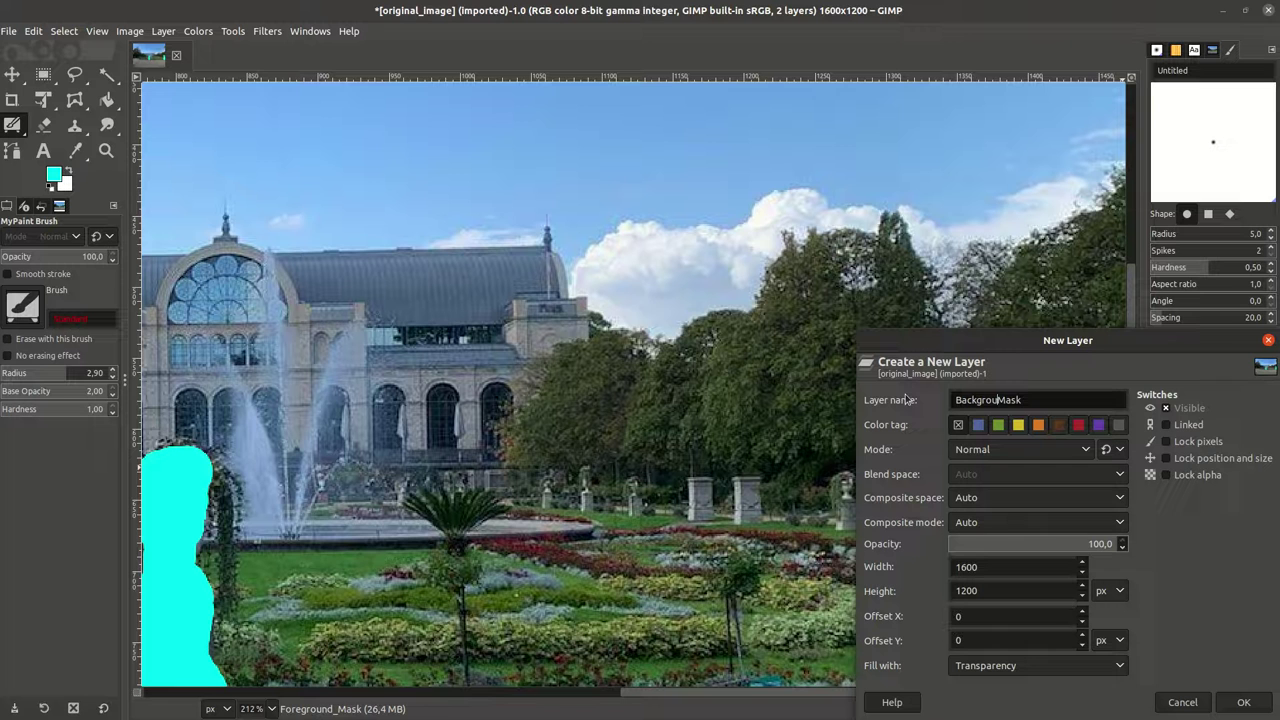
text(_)
click(1166, 458)
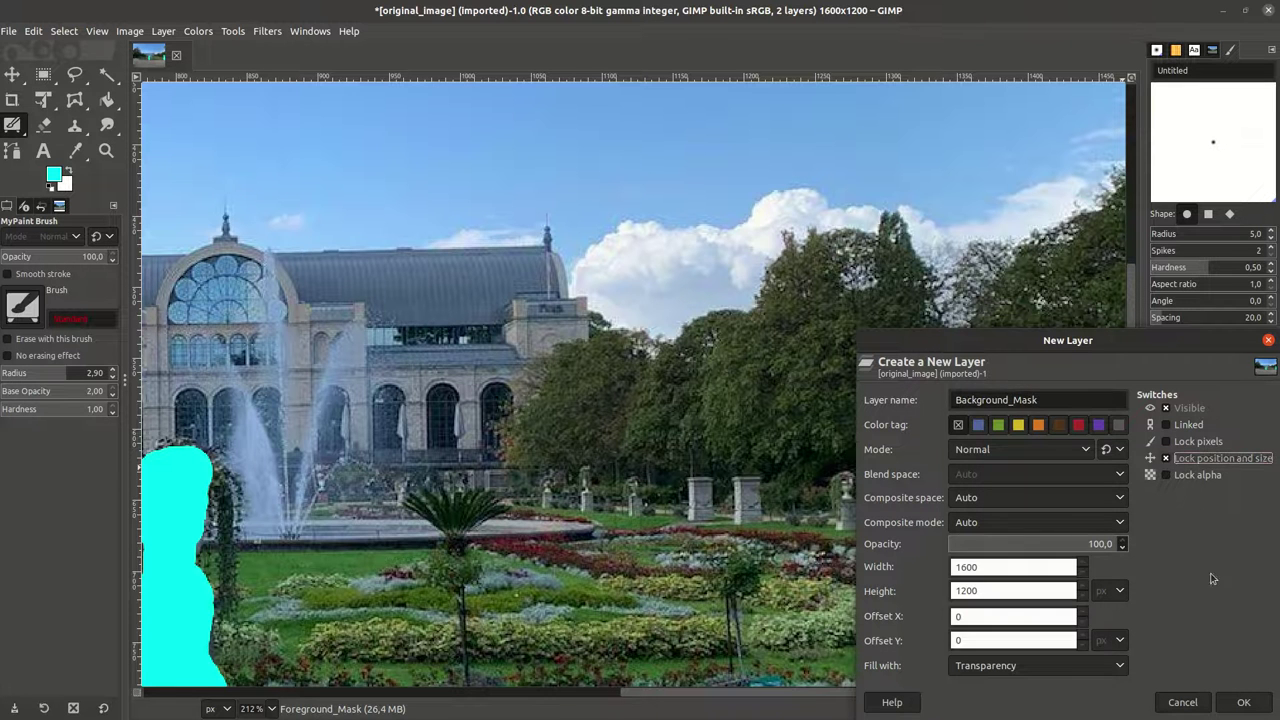
click(1244, 703)
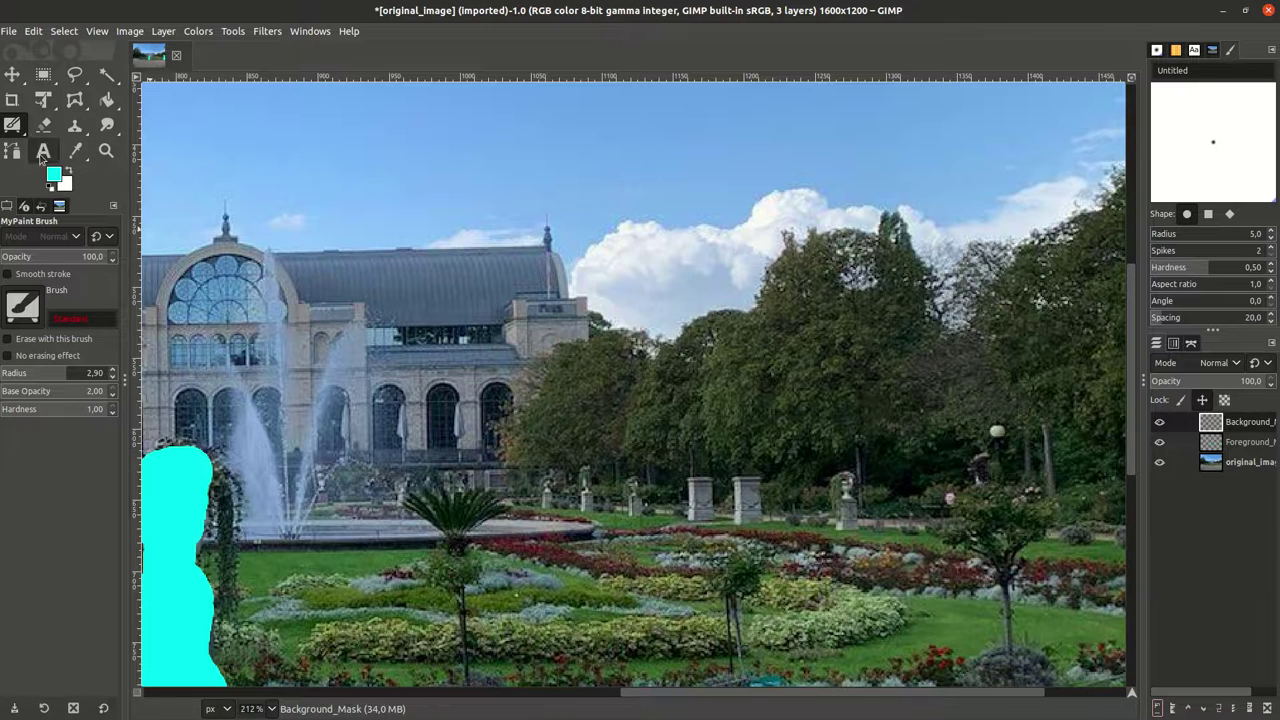
- Set the foreground colour to a fully saturated red (f90023)
scroll(266, 377, up, 5)
scroll(266, 377, down, 5)
drag(682, 694, 492, 694)
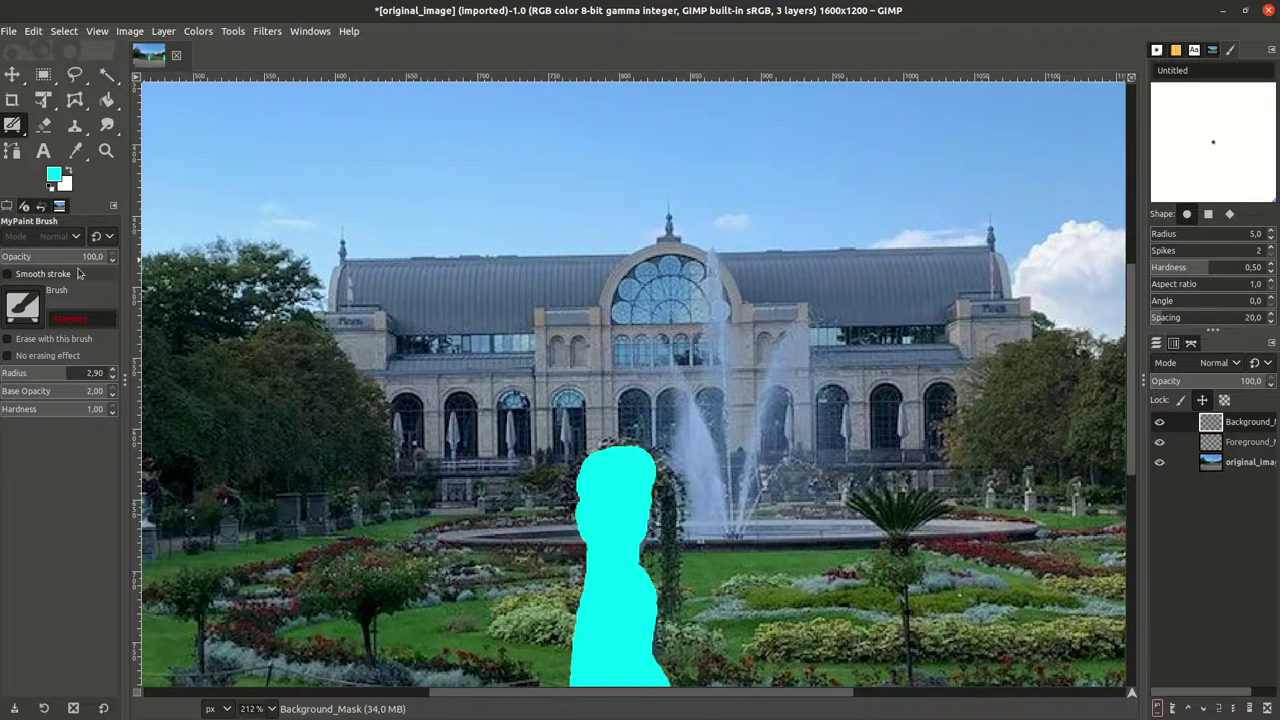
click(56, 178)
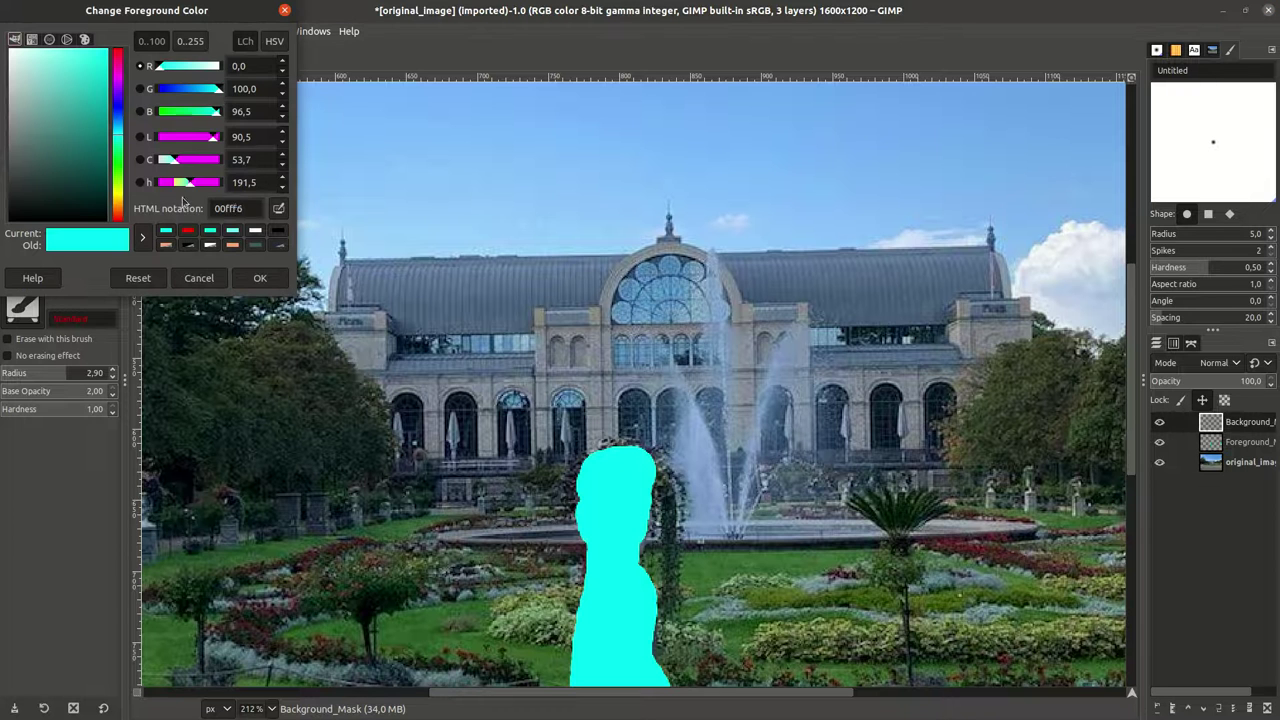
drag(116, 214, 118, 222)
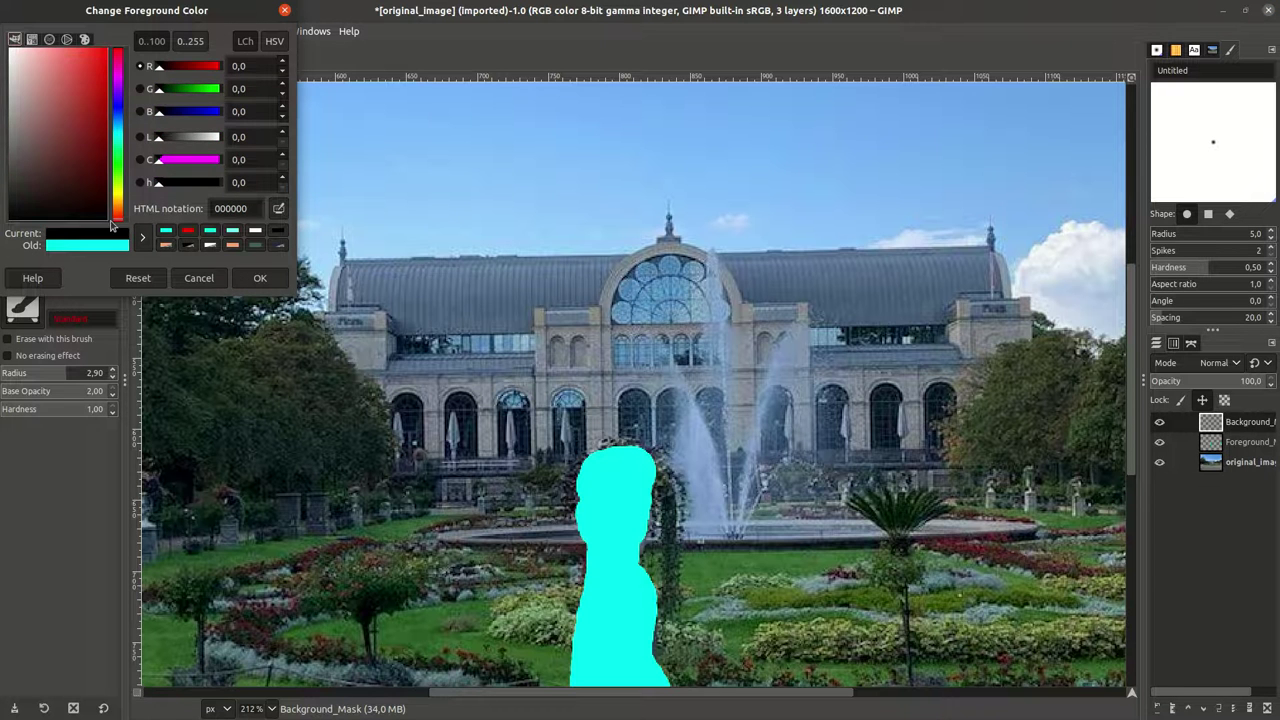
click(77, 75)
mouse_move(80, 50)
mouse_down()
mouse_move(120, 56)
mouse_move(120, 44)
mouse_up()
- Raise the brush radius to 3.75 and paint red across the building facade
click(260, 278)
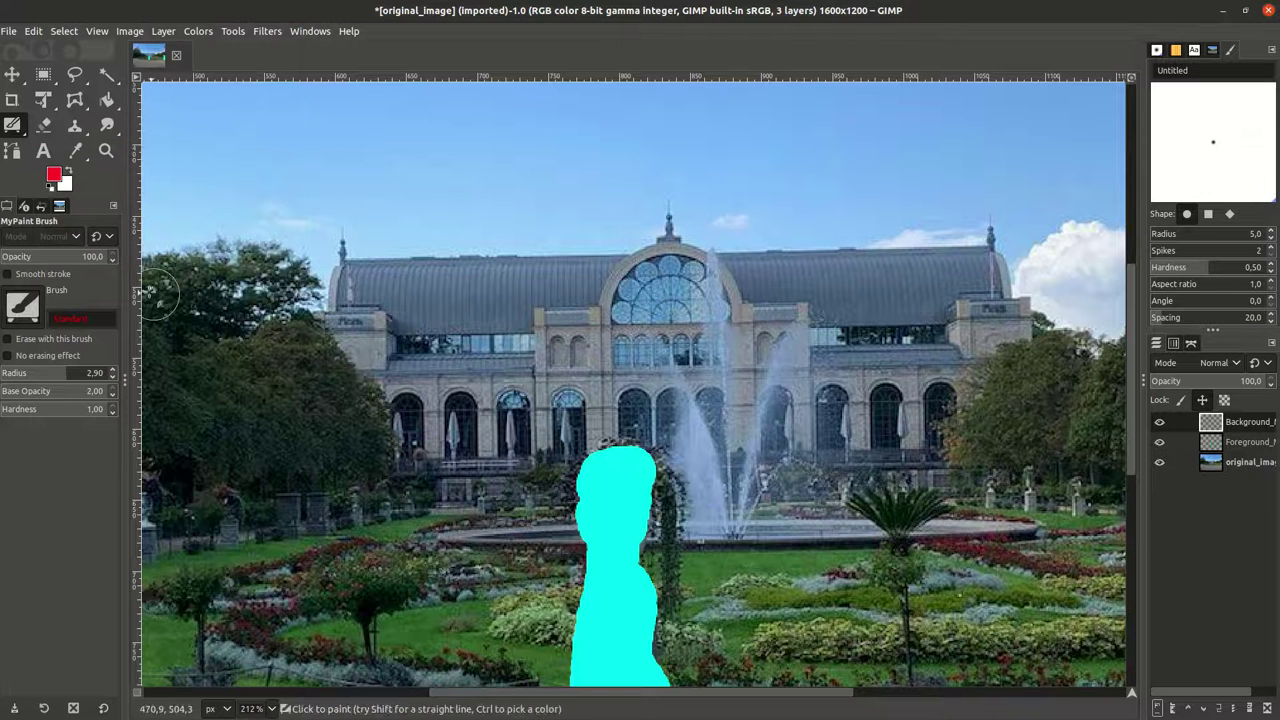
click(72, 377)
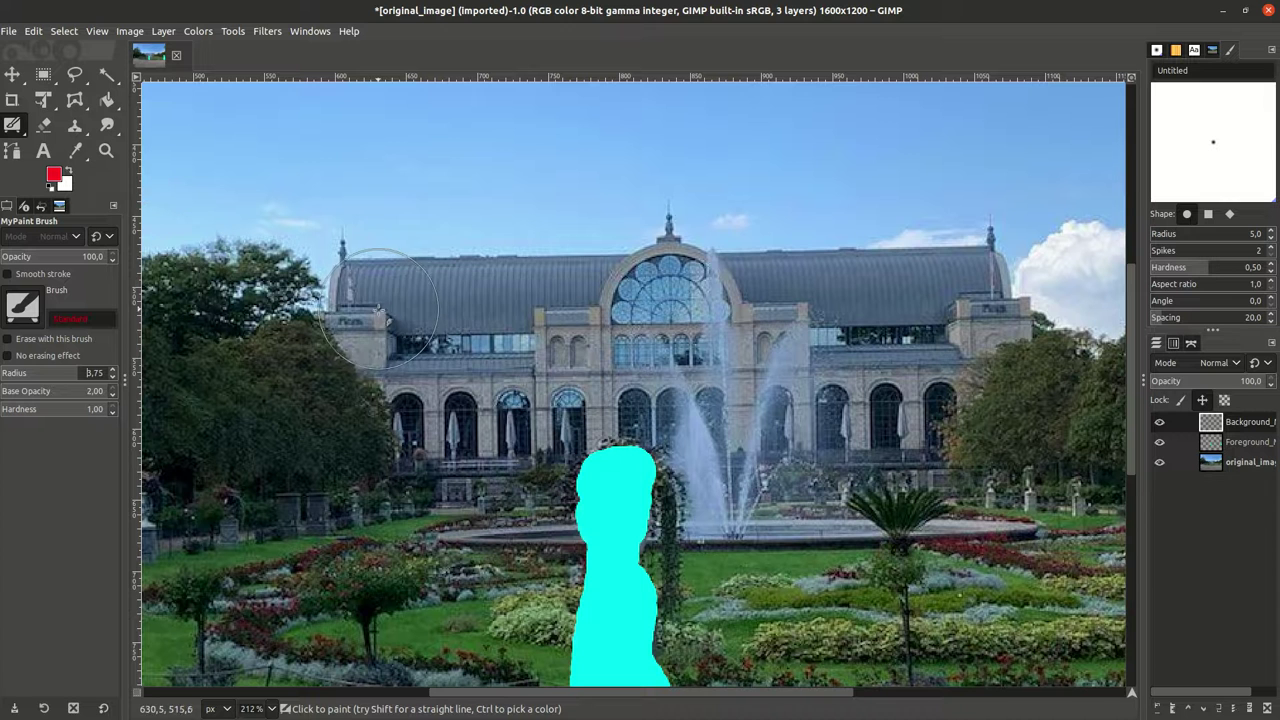
mouse_move(405, 318)
mouse_down()
mouse_move(721, 321)
mouse_move(980, 311)
mouse_move(942, 334)
mouse_move(924, 375)
mouse_move(939, 440)
mouse_move(458, 444)
mouse_move(387, 437)
mouse_move(401, 409)
mouse_move(357, 346)
mouse_move(357, 300)
mouse_move(528, 335)
mouse_move(757, 343)
mouse_move(666, 310)
mouse_move(965, 303)
mouse_move(935, 319)
mouse_up()
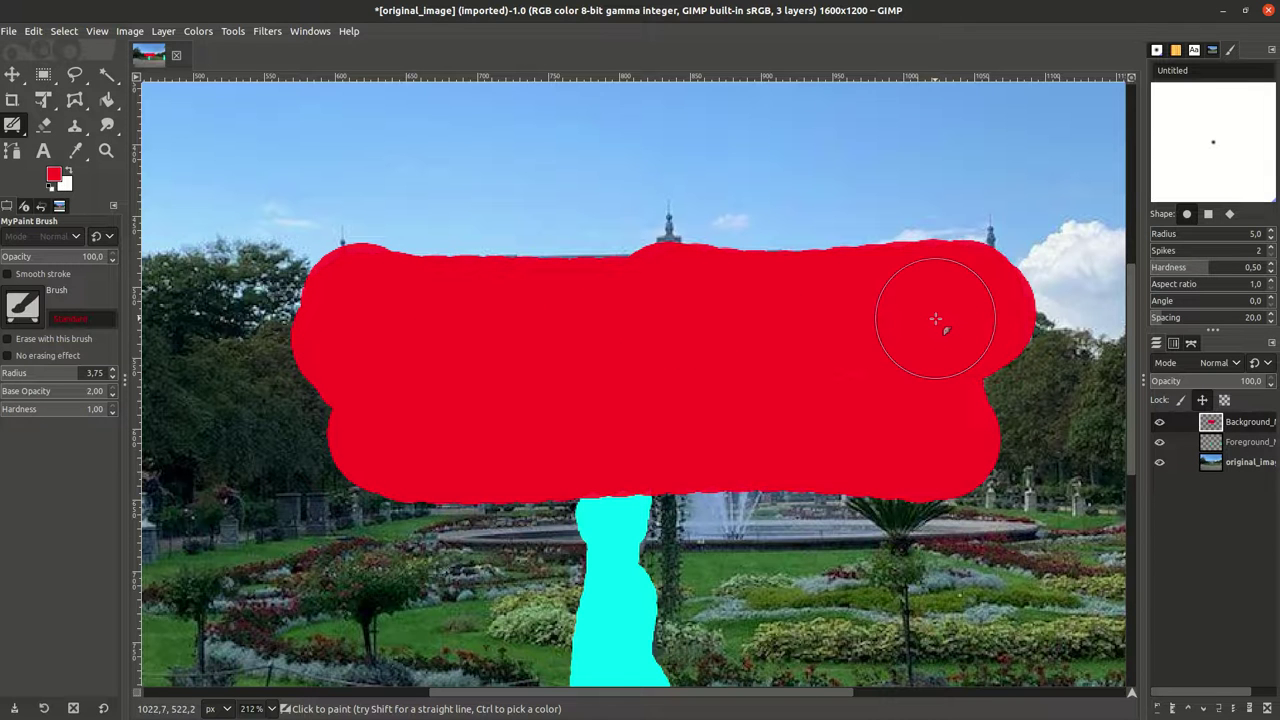
- Hide the Foreground_Mask and original_image layers, leaving only Background_Mask visible
click(1159, 423)
click(1159, 442)
click(1159, 423)
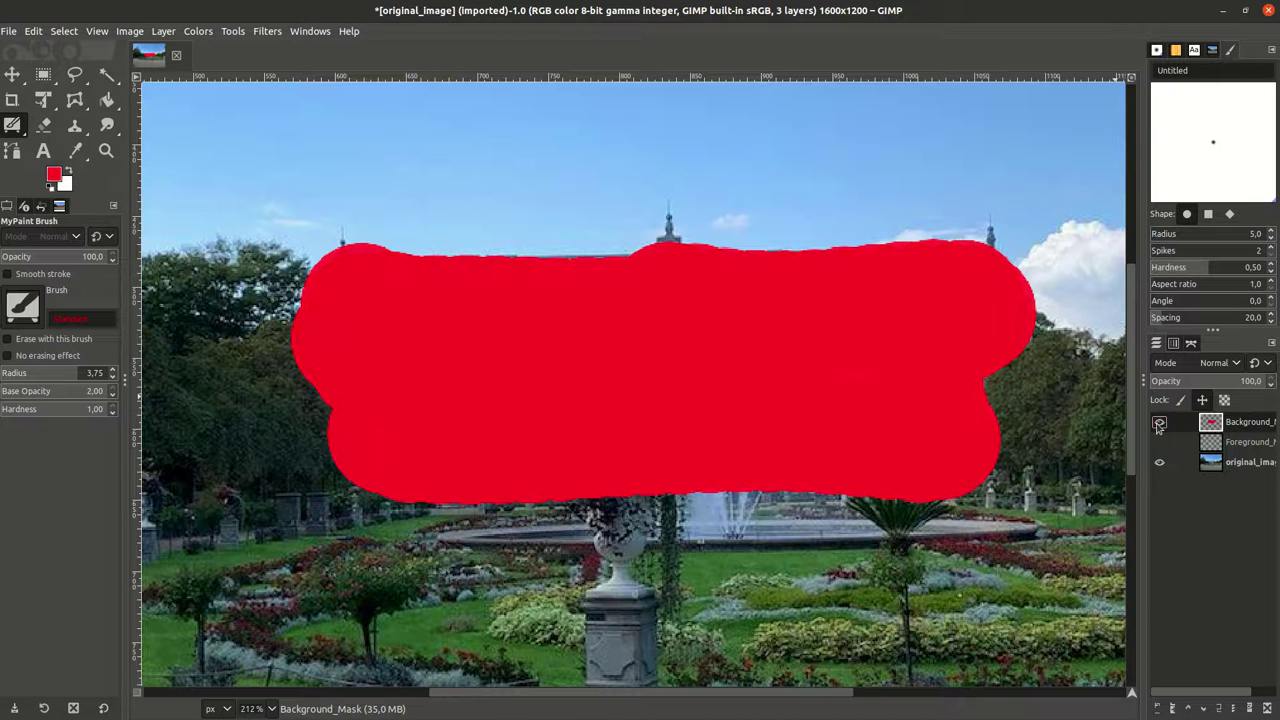
click(1159, 443)
click(1159, 423)
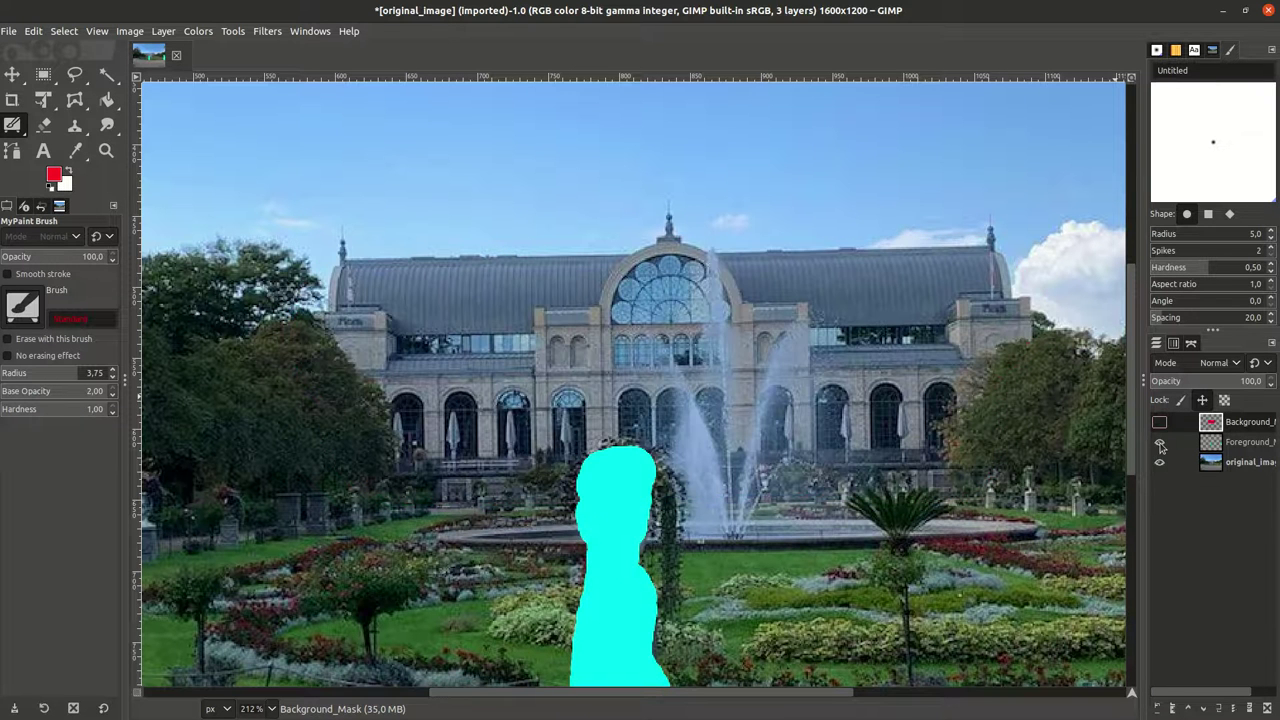
click(1159, 423)
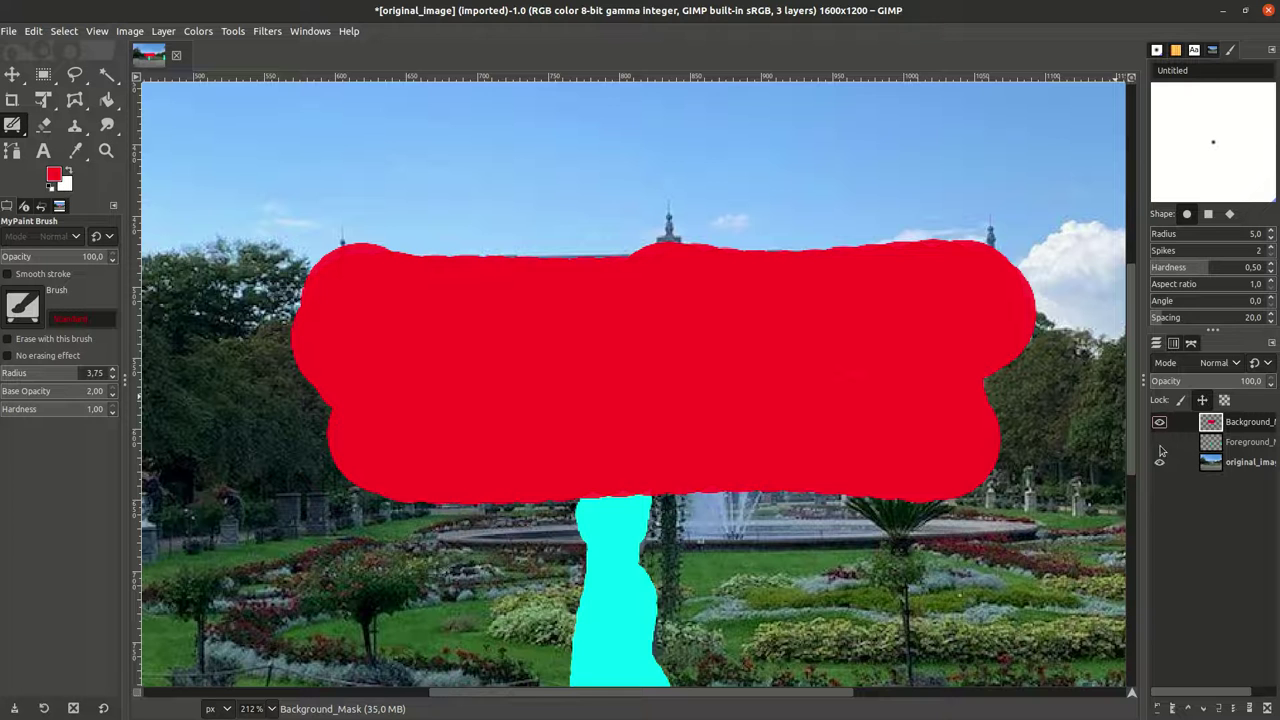
click(1159, 443)
click(1159, 423)
click(1159, 423)
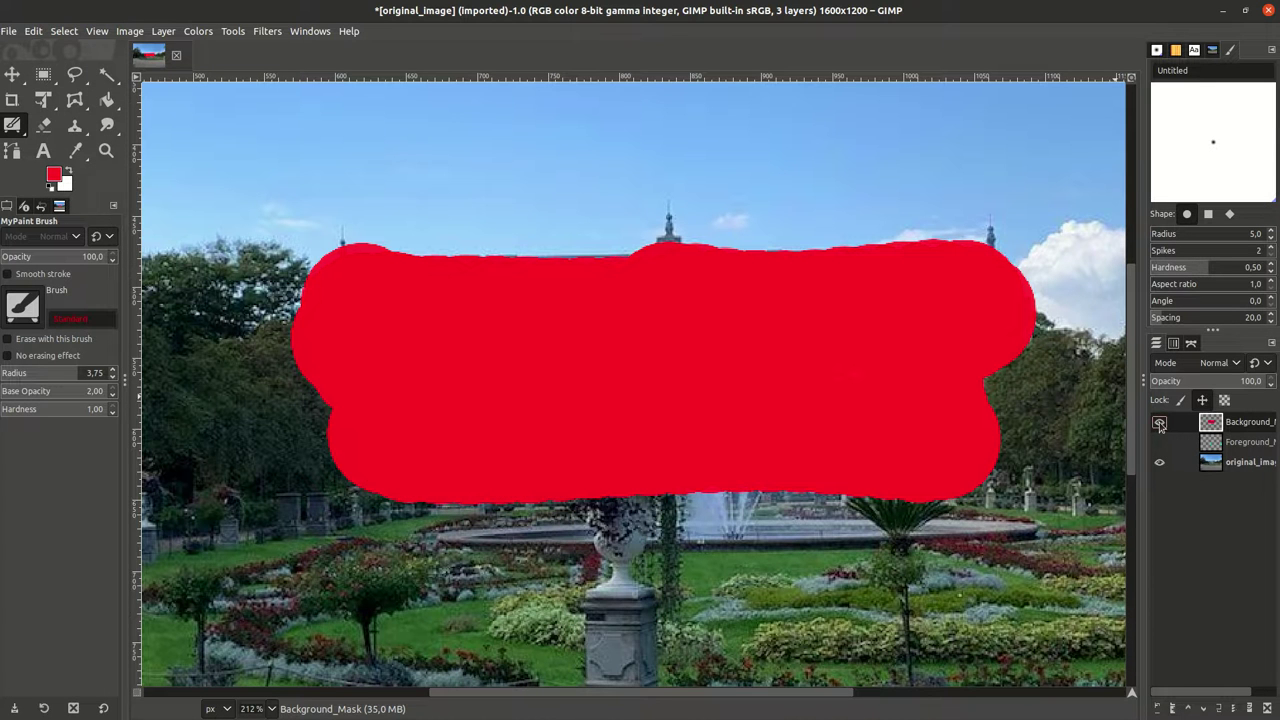
click(1159, 443)
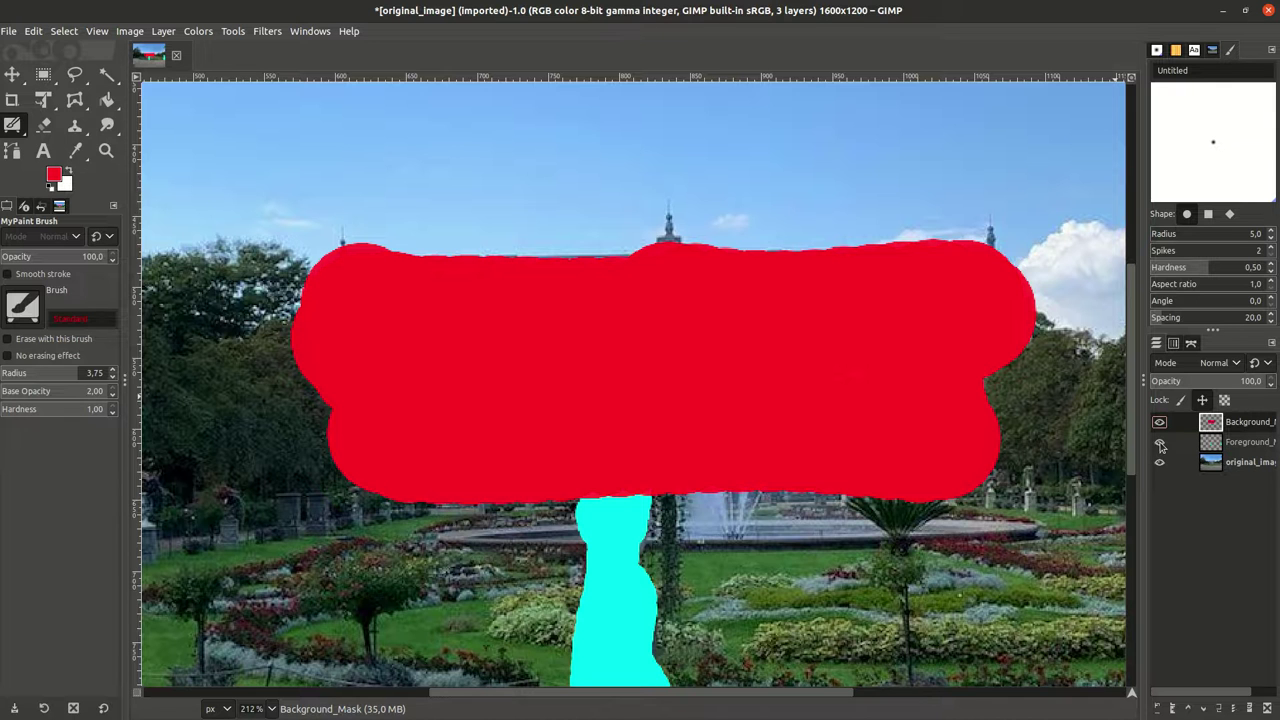
click(1159, 443)
click(1159, 462)
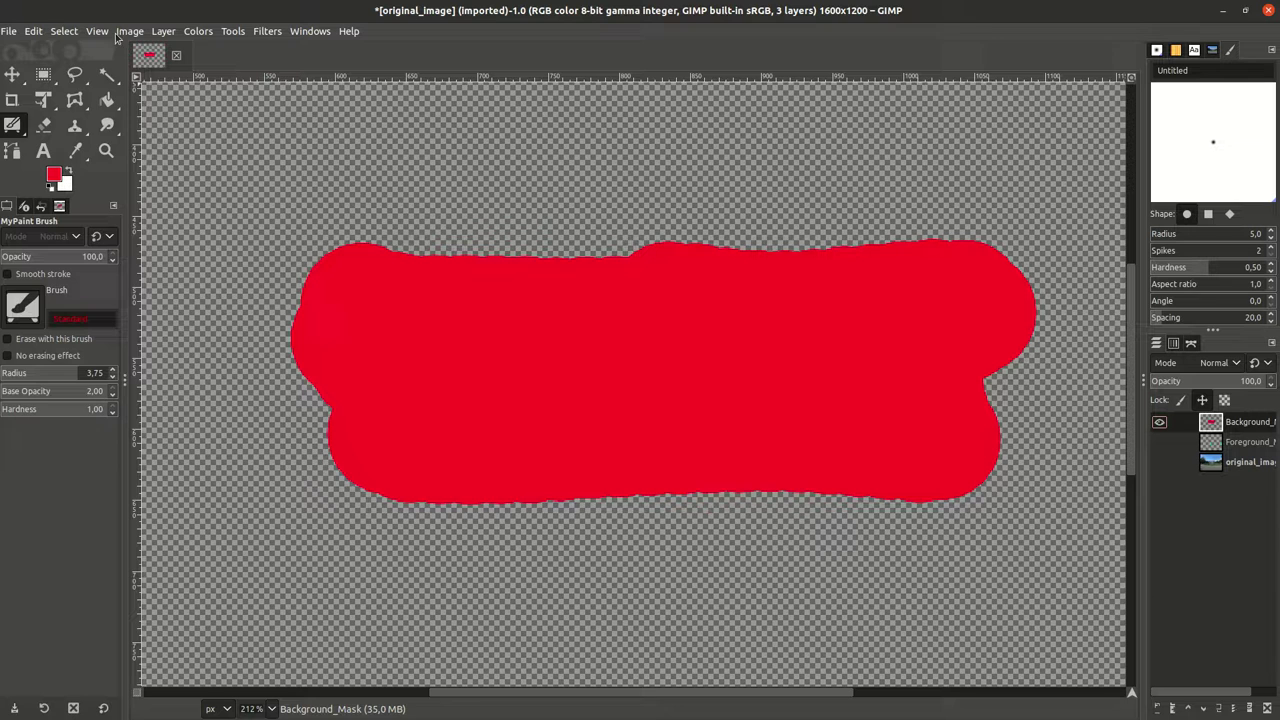
- Export the red mask as background_mask.png into the Gimp_Image_Segmentation folder
click(14, 31)
click(23, 249)
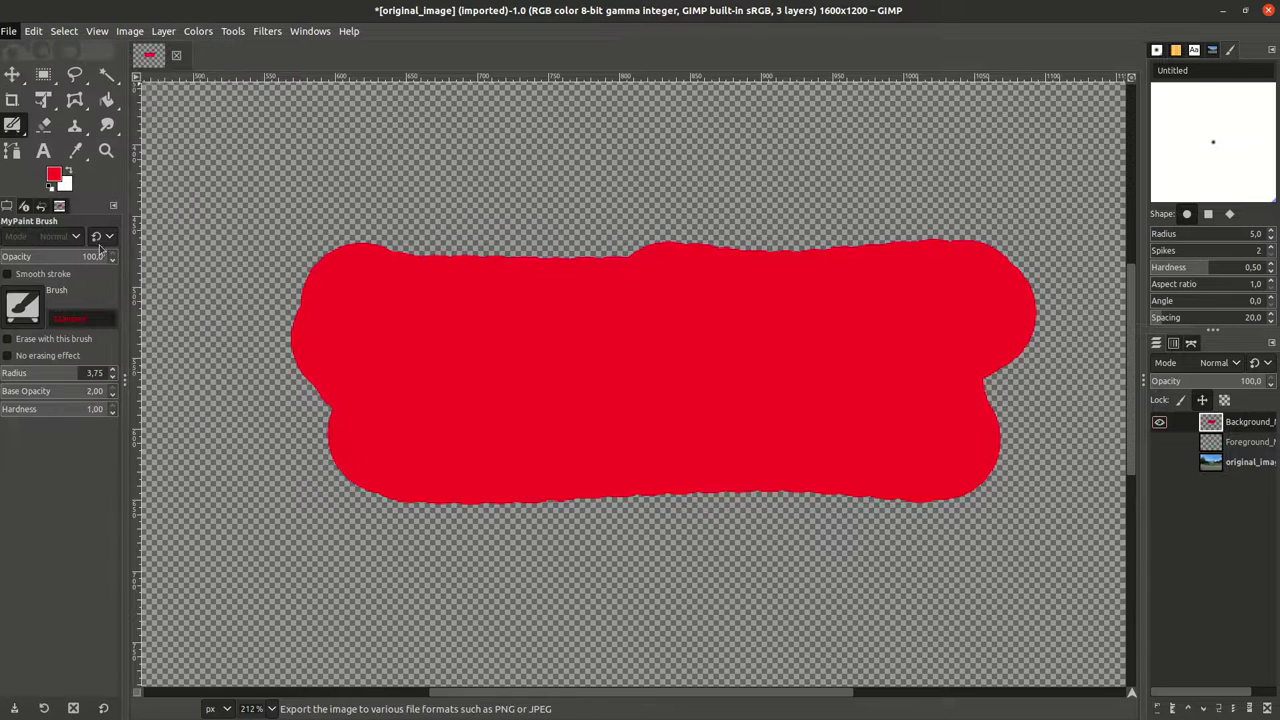
double_click(281, 59)
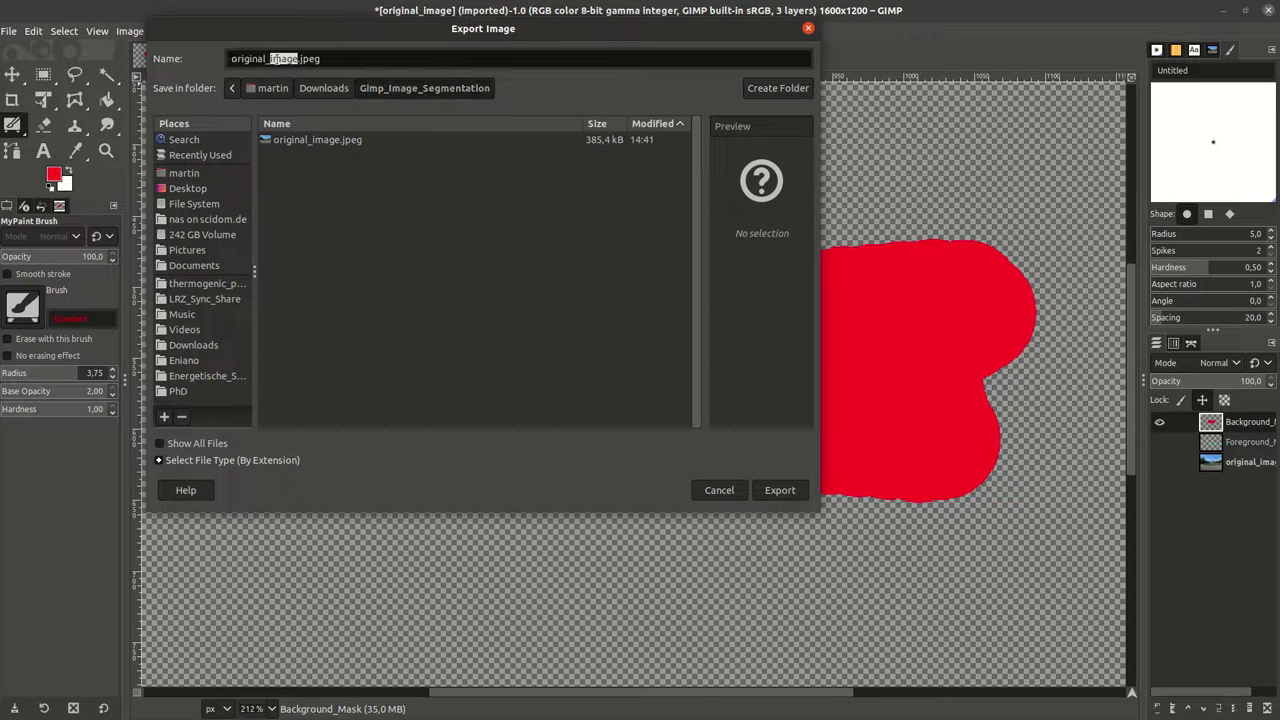
drag(300, 58, 205, 58)
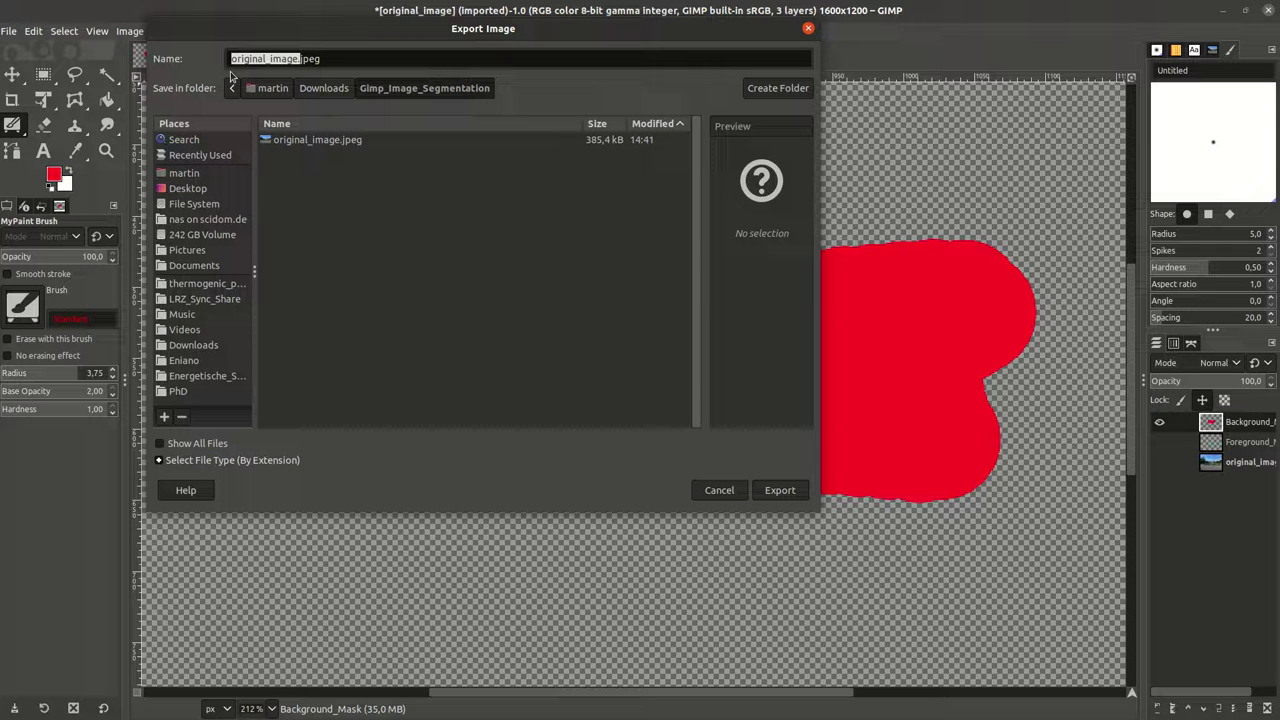
text(back)
text(ground_)
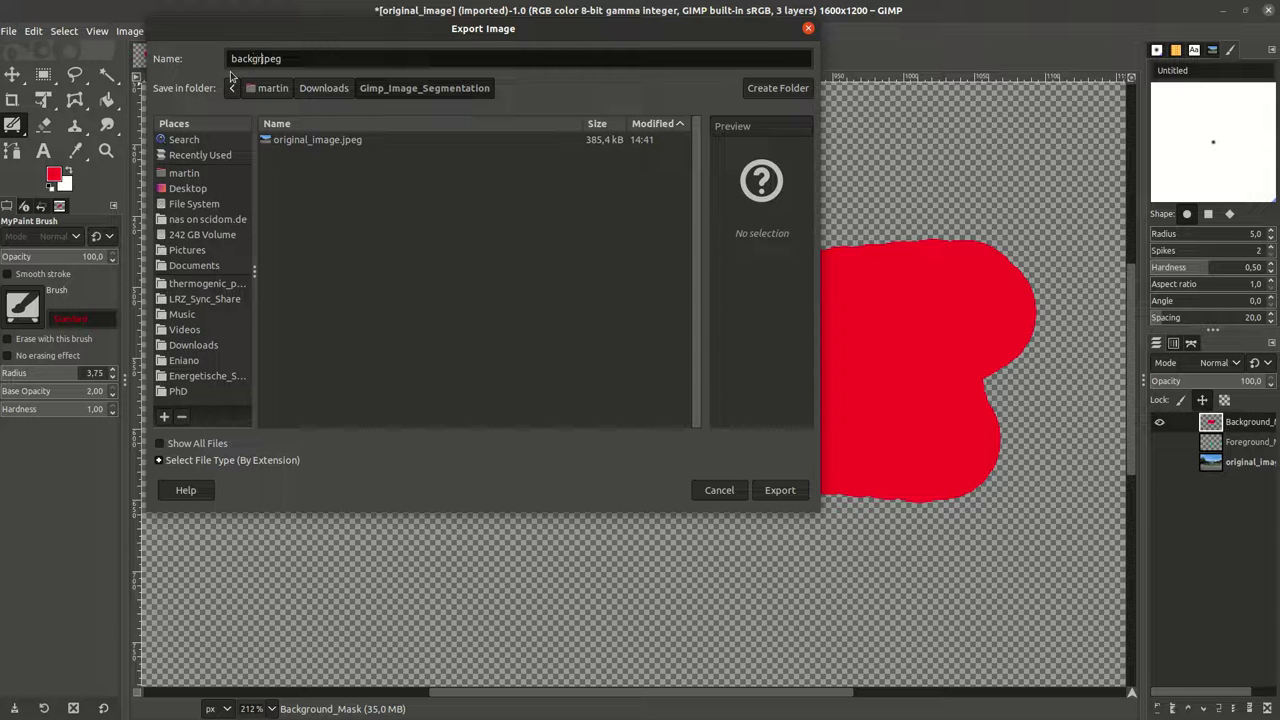
text(mask.)
key(Return)
key(Return)
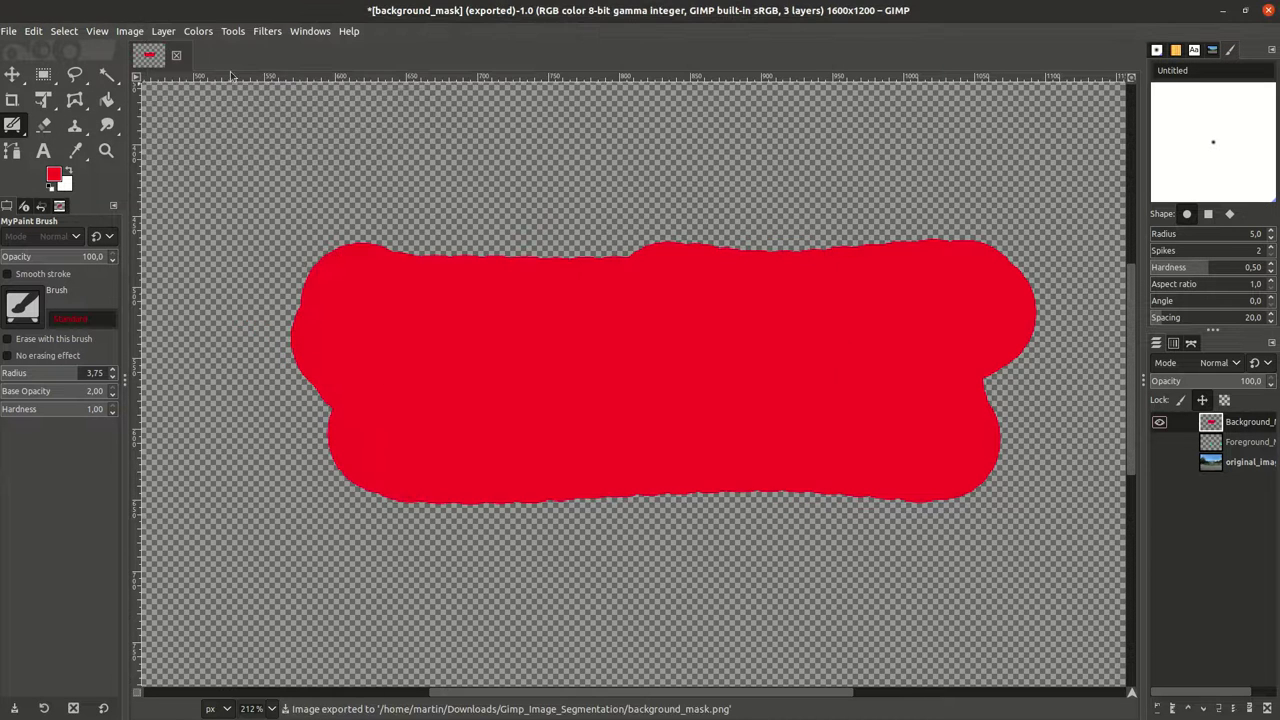
- Hide the Background_Mask layer and show the Foreground_Mask layer
click(1159, 422)
click(1159, 442)
scroll(540, 450, down, 5)
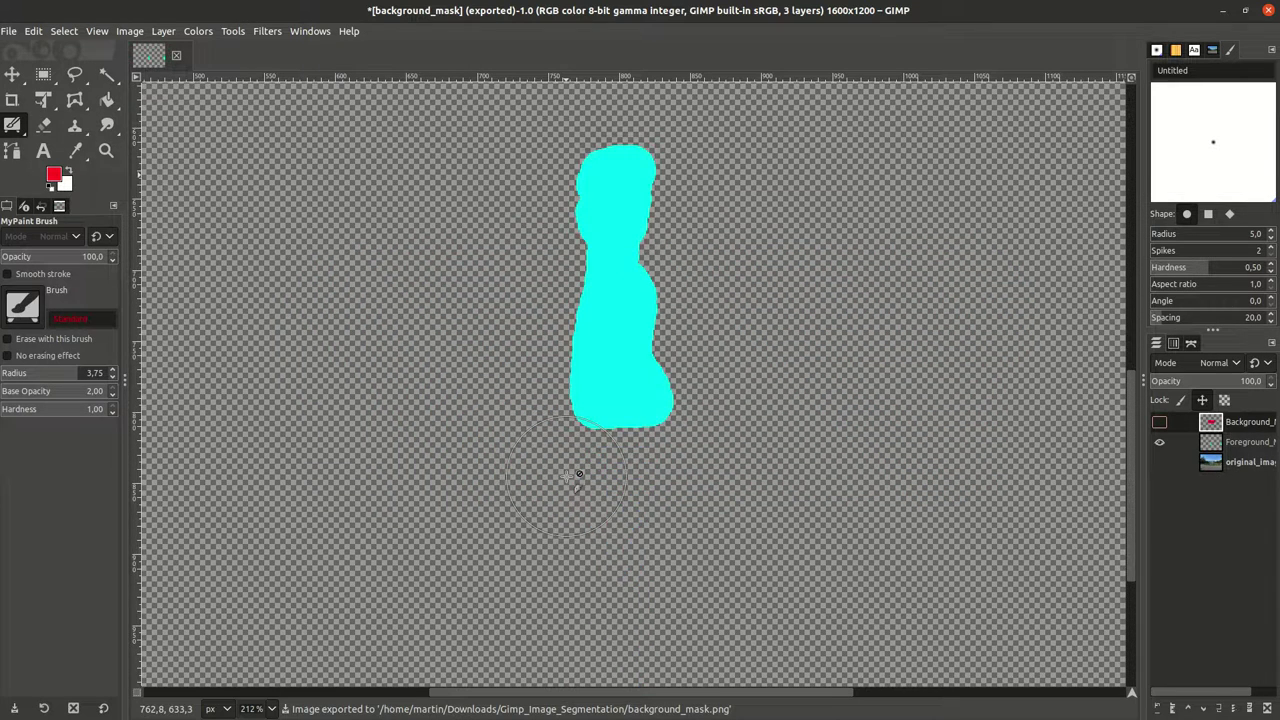
scroll(570, 460, up, 3)
- Export the cyan mask as foreground_mask.png with default PNG settings
click(8, 31)
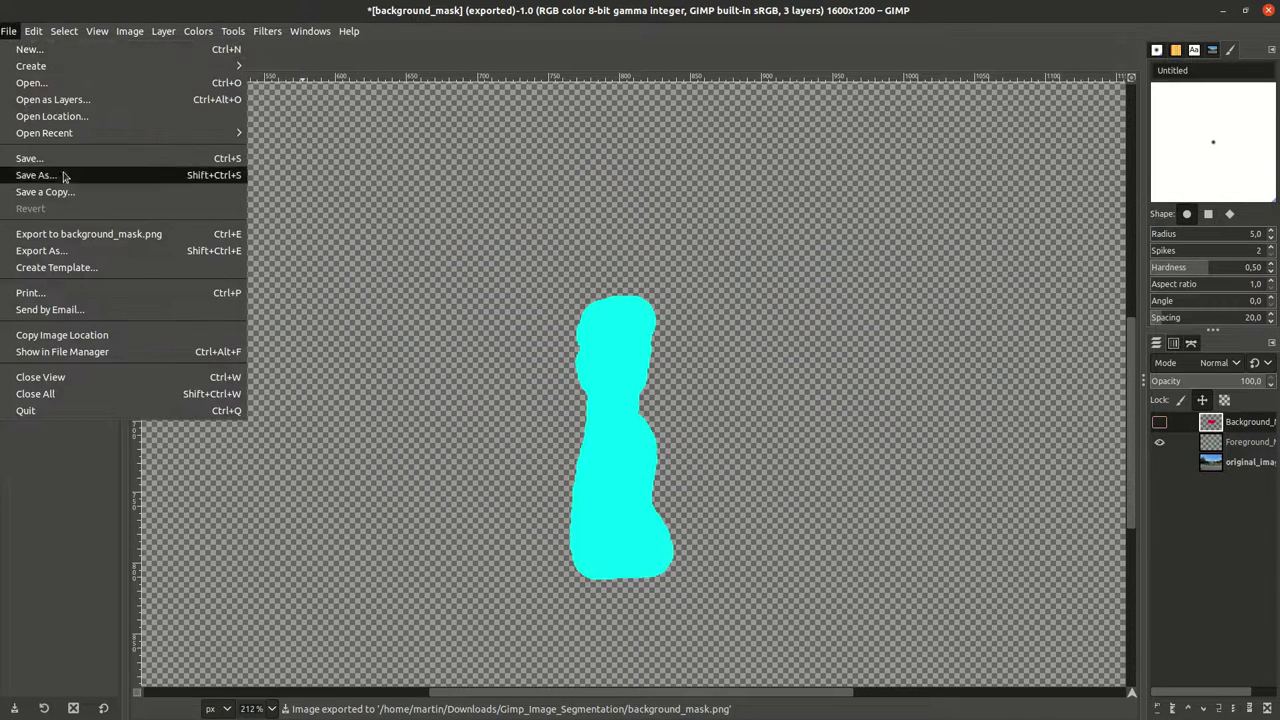
click(77, 250)
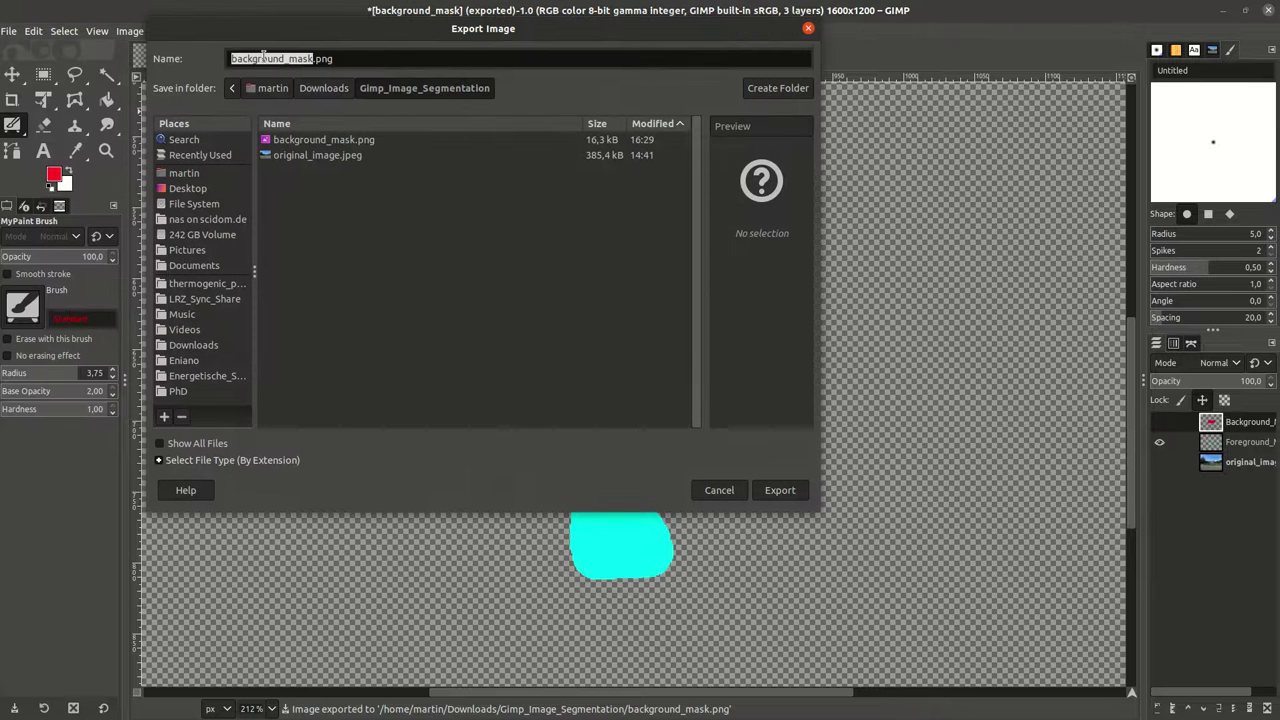
click(279, 57)
double_click(284, 57)
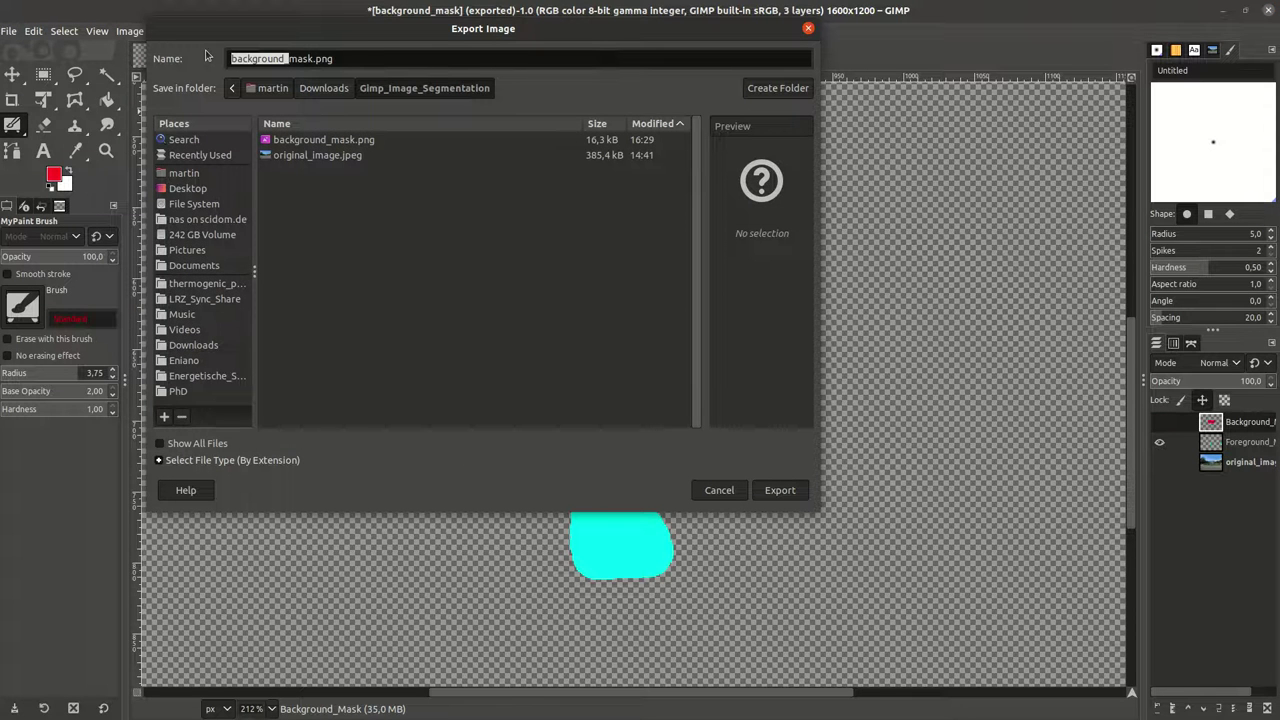
text(foreground)
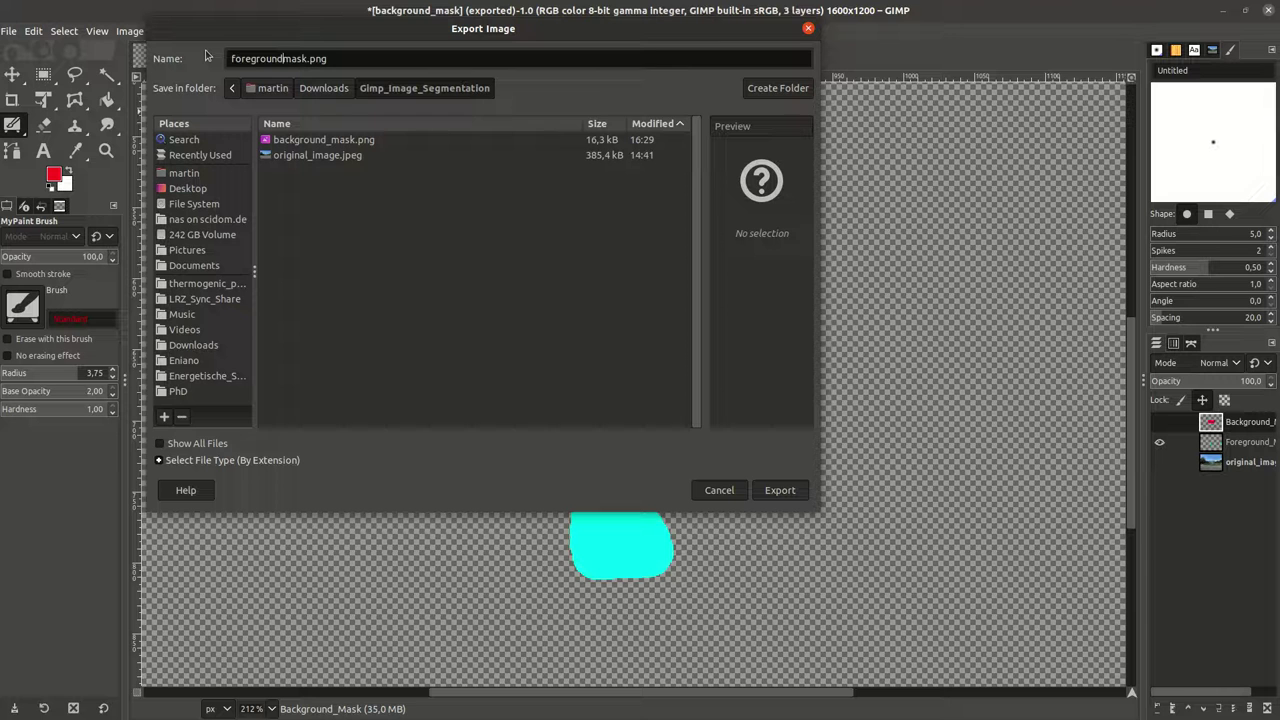
text(_)
key(Return)
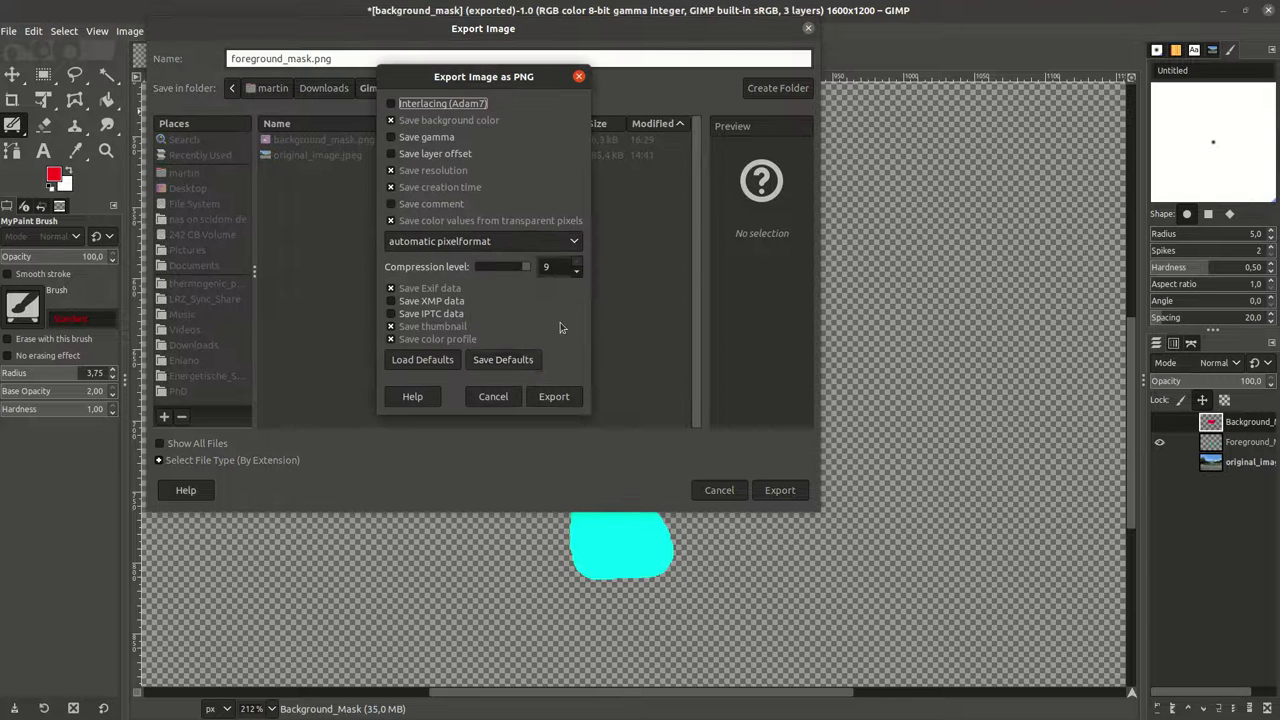
click(554, 396)
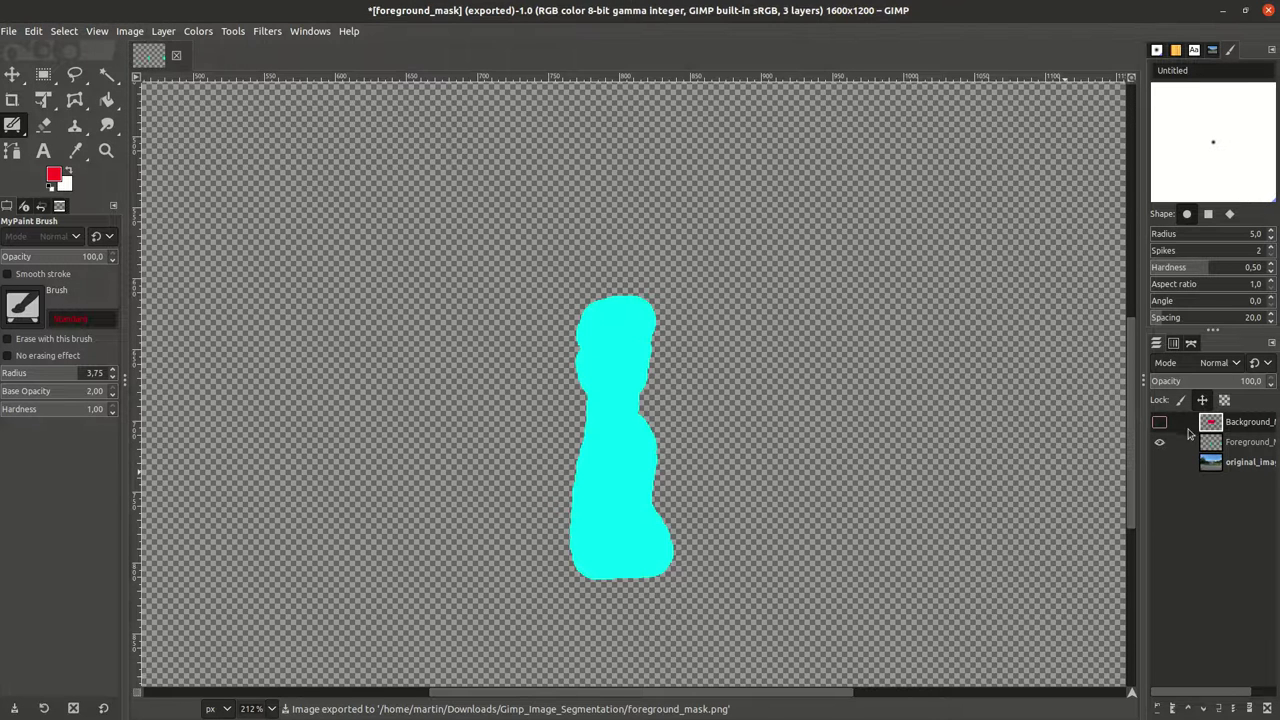
- Make the Background_Mask and original_image layers visible again alongside the cyan mask
click(1159, 423)
click(1159, 461)
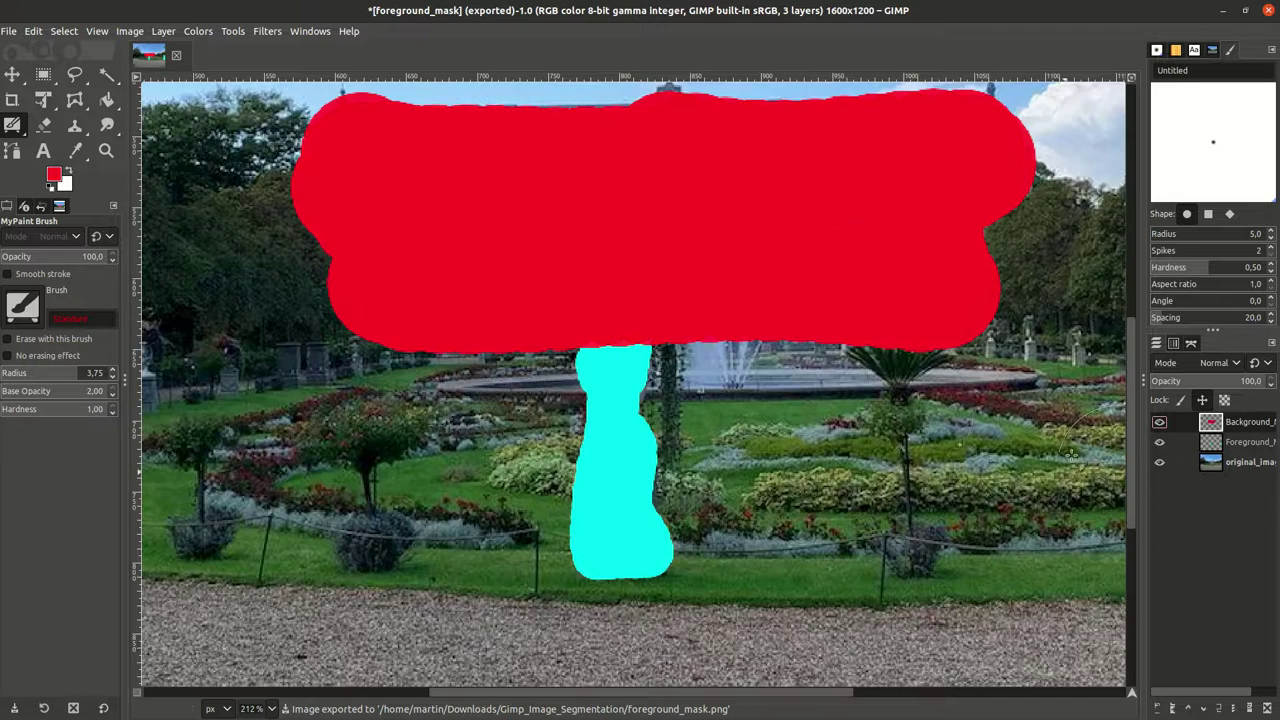
scroll(677, 320, up, 3)
scroll(677, 300, down, 3)
- Export the combined image as segmented_image.png
click(8, 31)
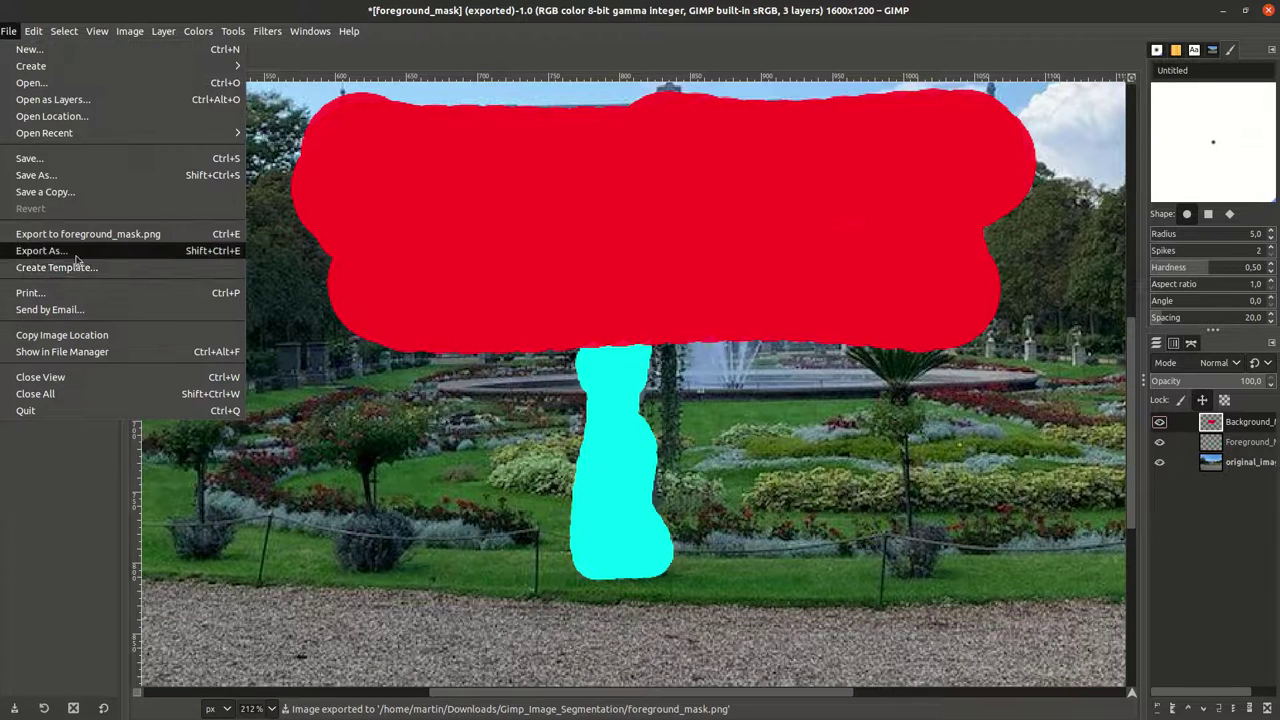
click(207, 252)
click(310, 58)
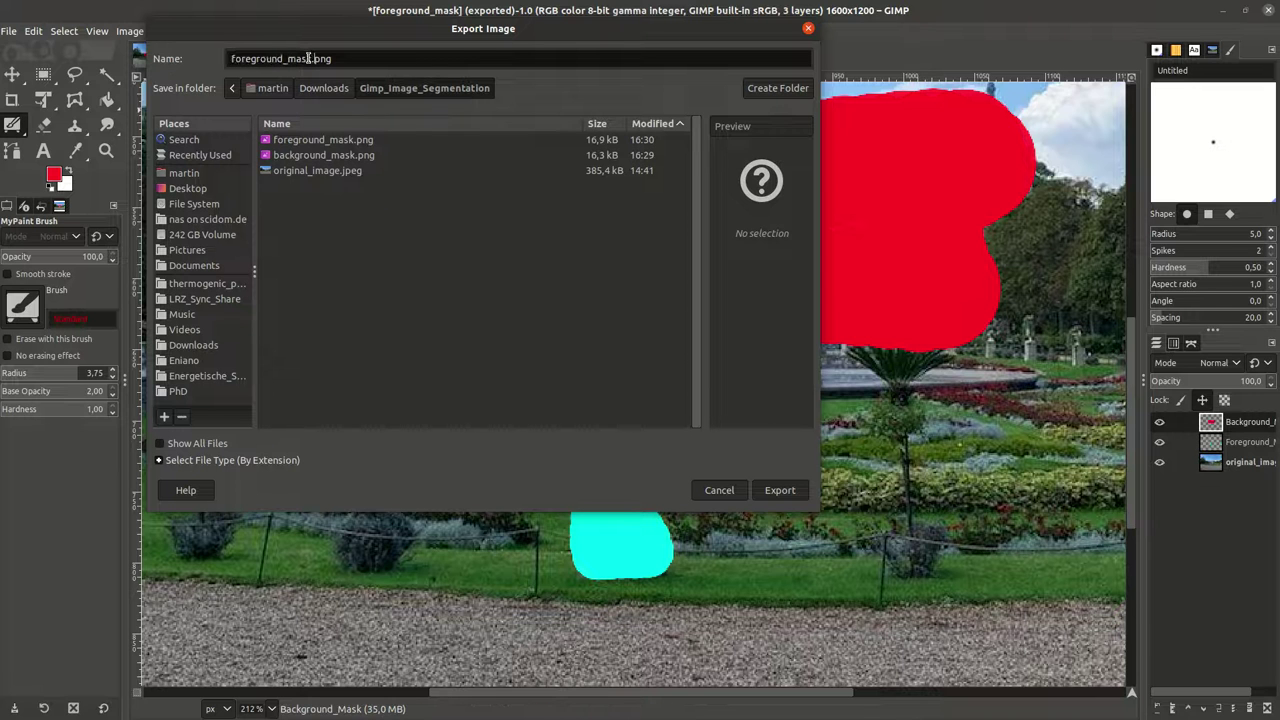
double_click(305, 58)
text(segmen)
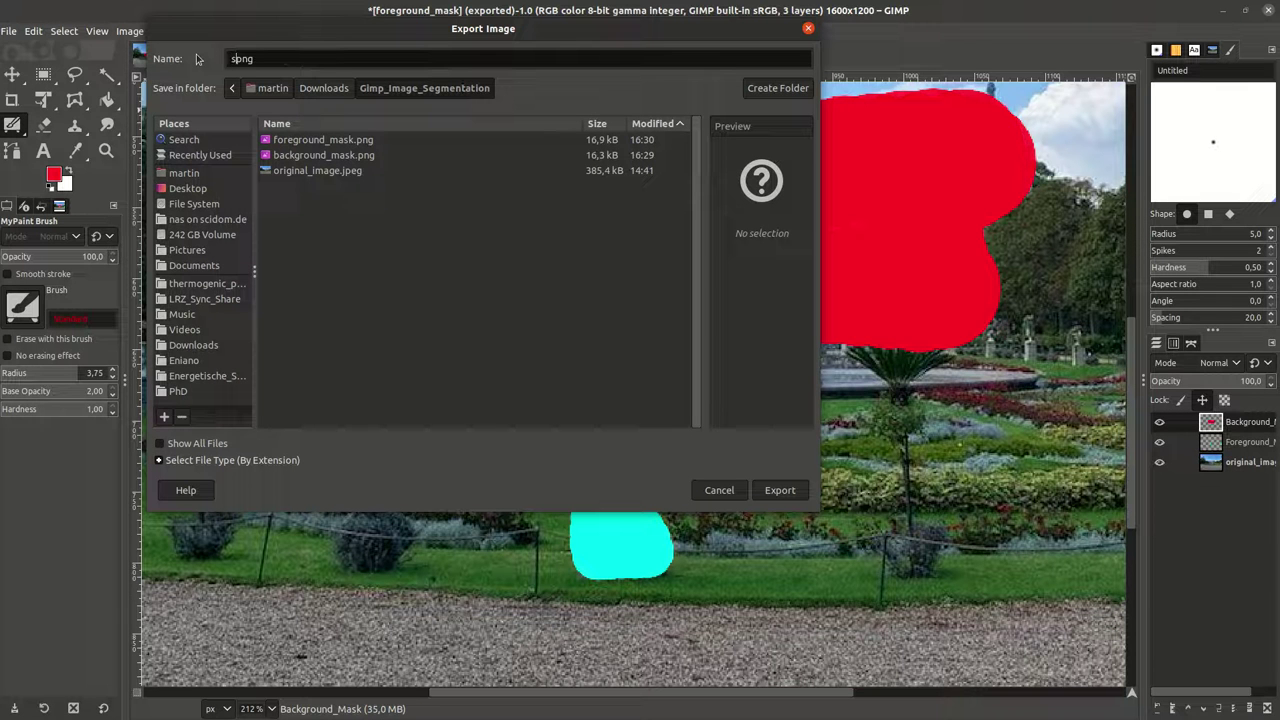
text(ted_image)
key(Return)
key(Return)
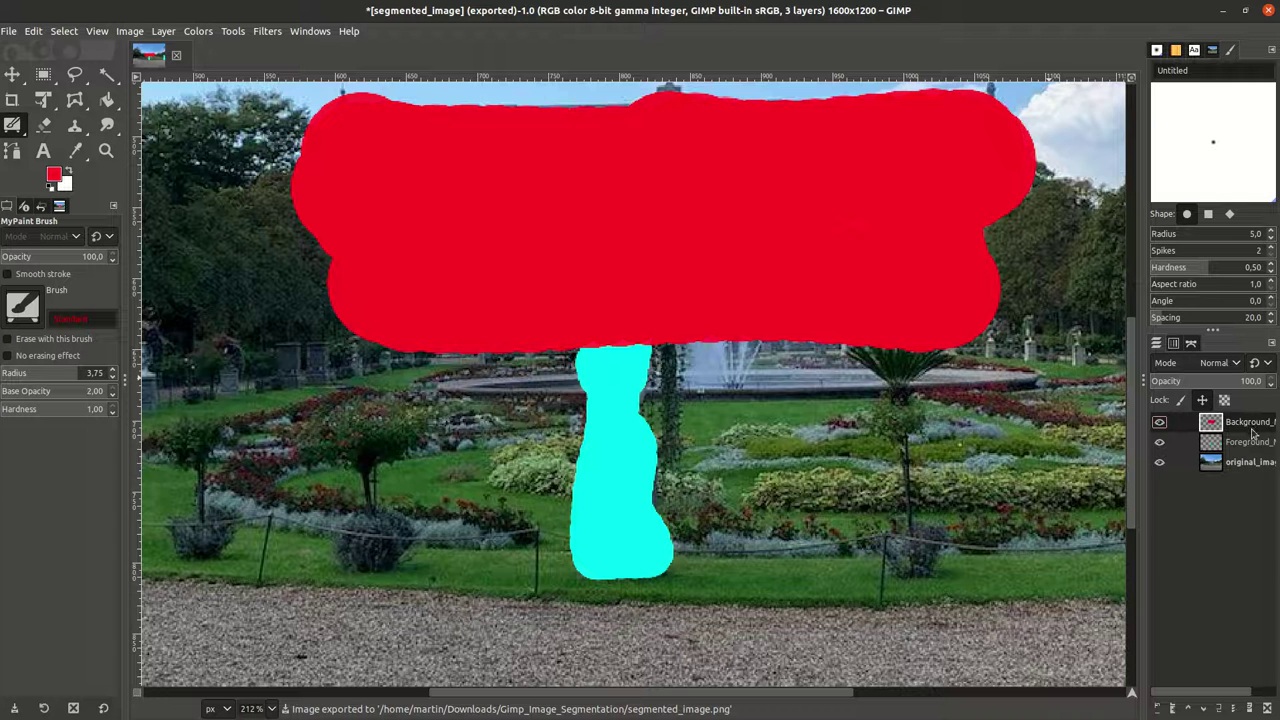
click(1252, 446)
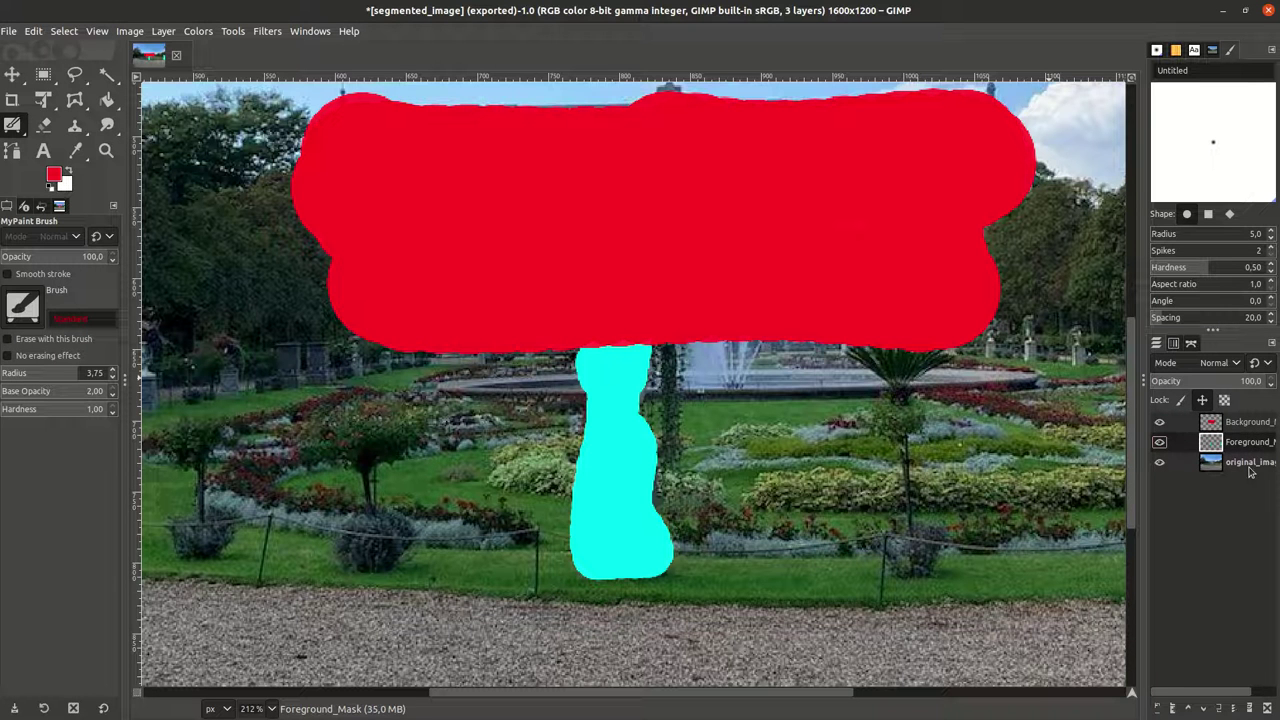
click(1250, 465)
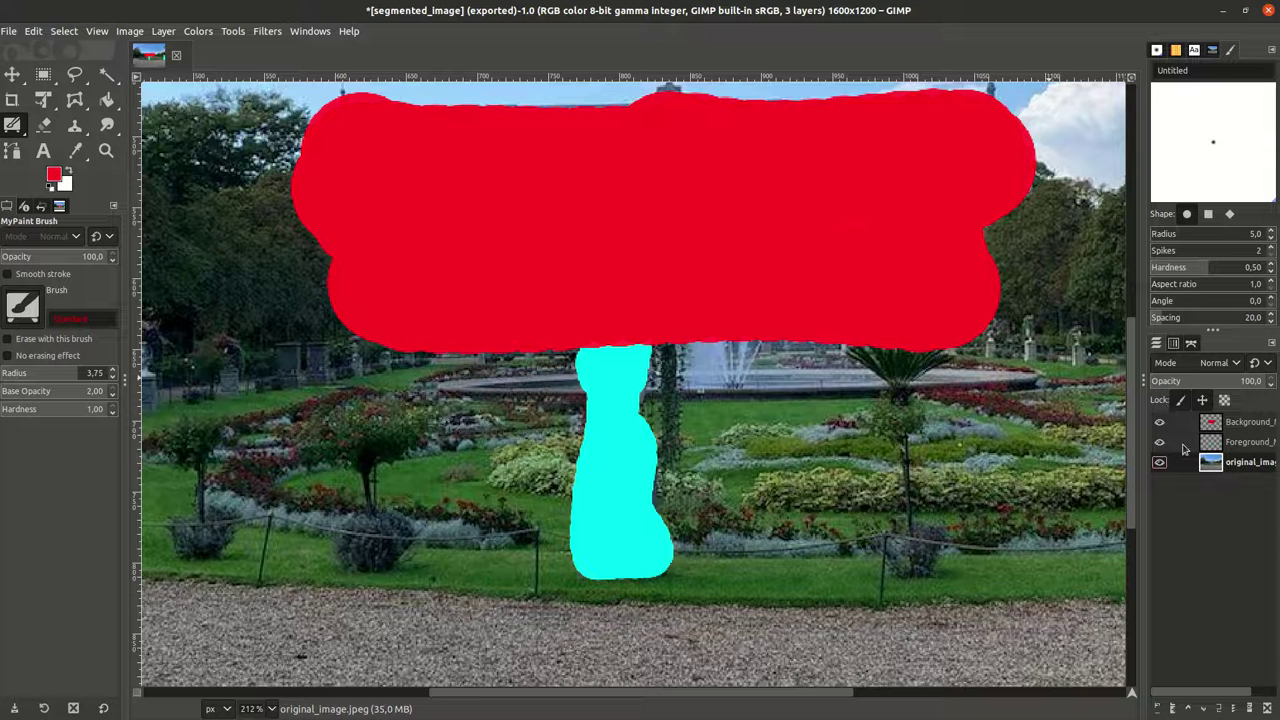
click(1232, 442)
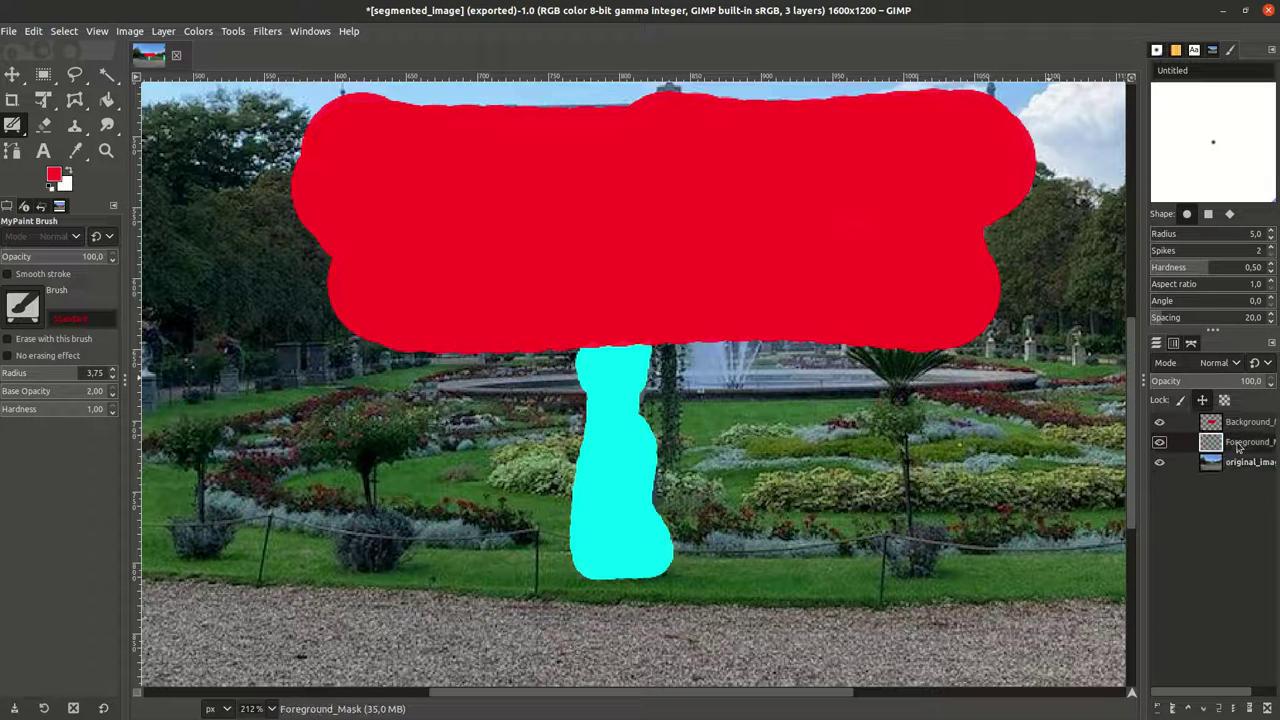
click(1250, 462)
click(1252, 426)
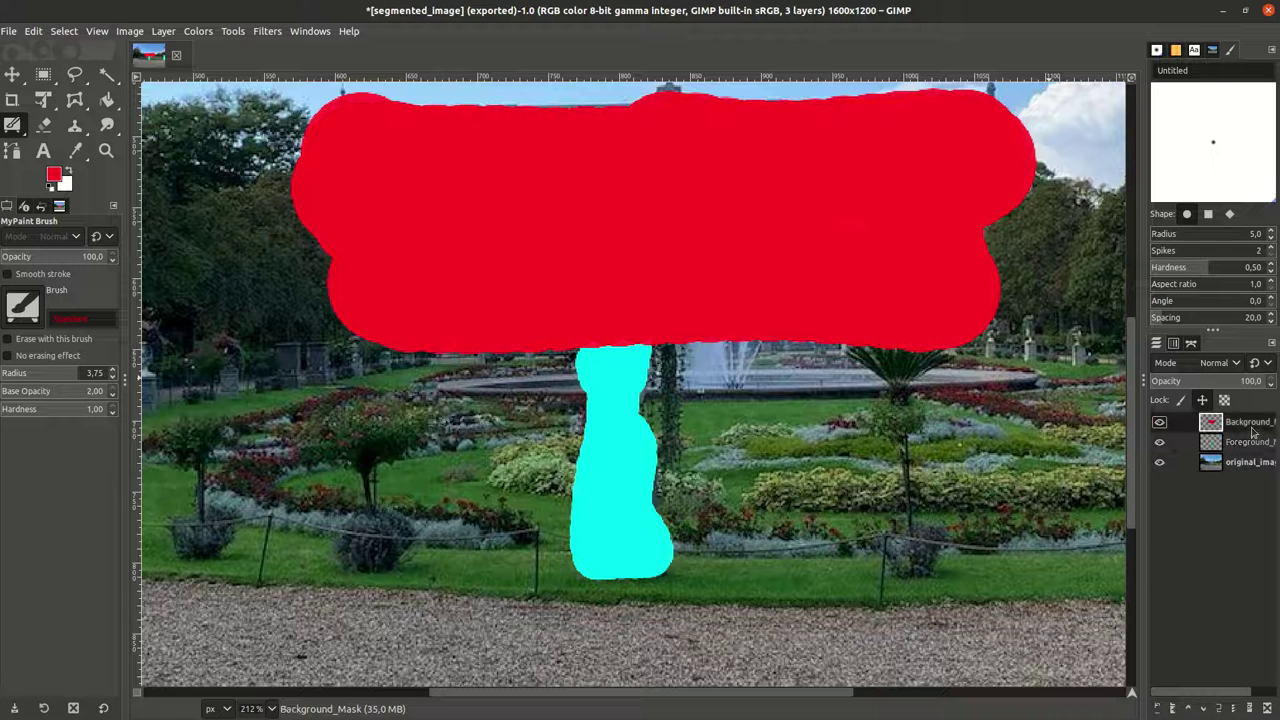